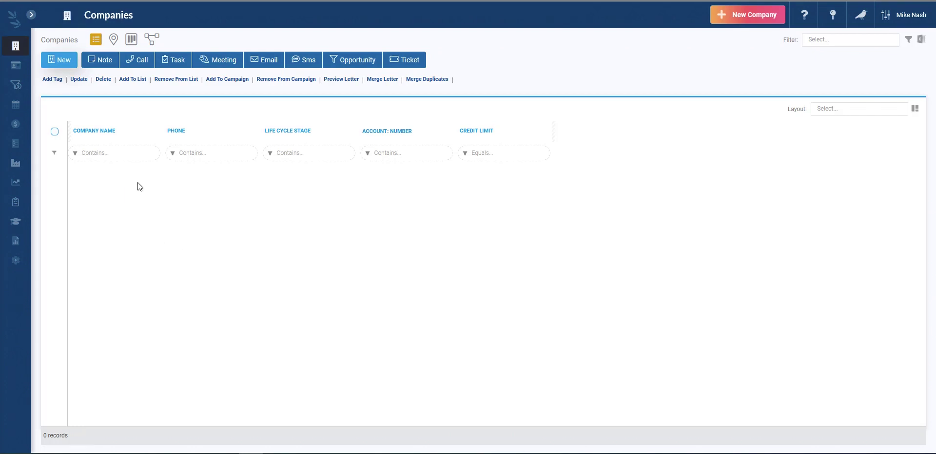
# Step: Expand the navigation sidebar and show the Admin submenu's settings areas
pyautogui.click(32, 17)
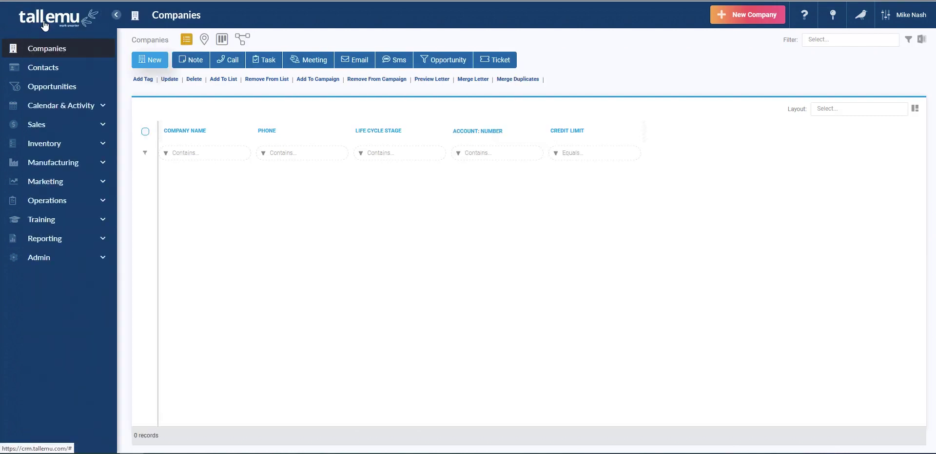
pyautogui.click(53, 263)
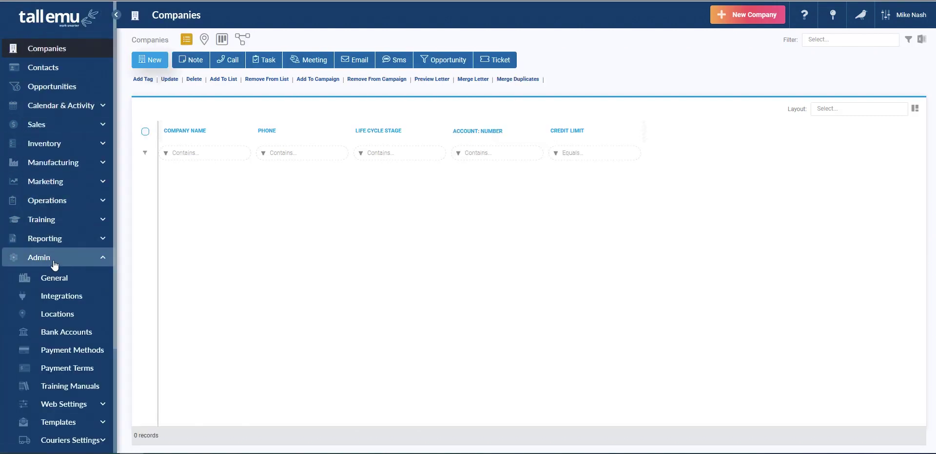
# Step: Go to Admin > Integrations and activate the XERO integration
pyautogui.click(55, 297)
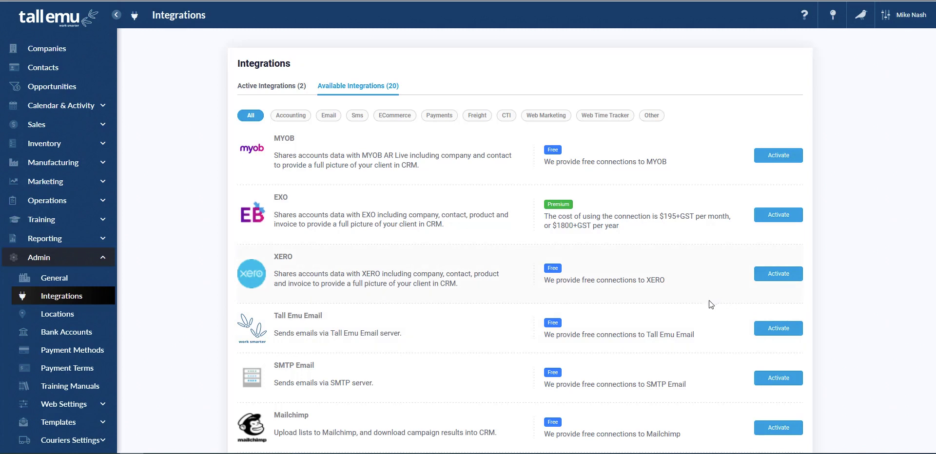
pyautogui.click(774, 281)
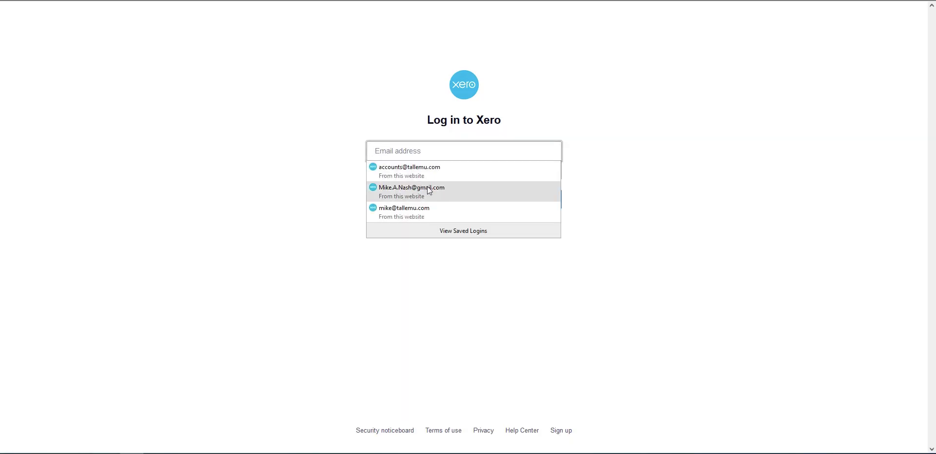
# Step: Log in to Xero with the saved login, skip multi-factor setup, and allow Demo Company (AU) access
pyautogui.click(428, 189)
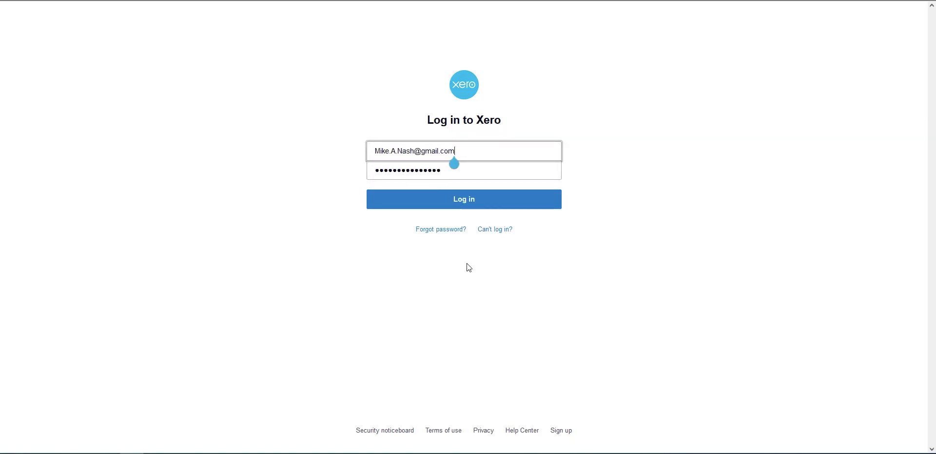
pyautogui.click(465, 205)
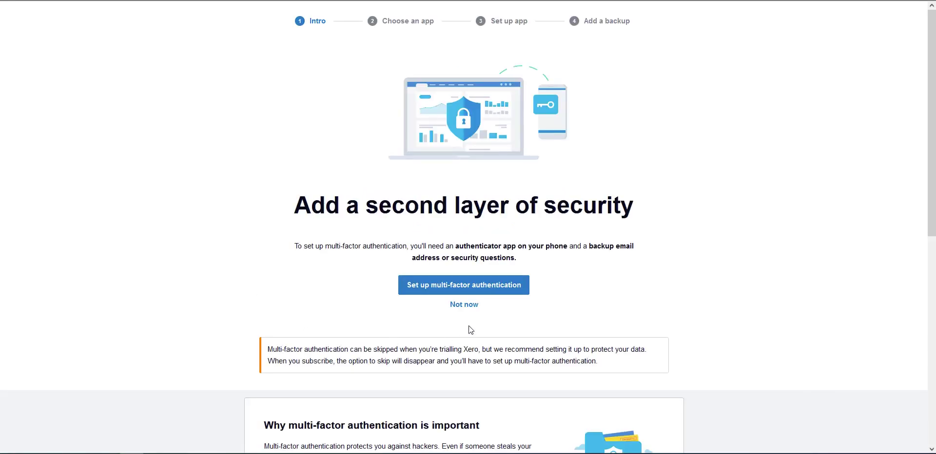
pyautogui.click(465, 306)
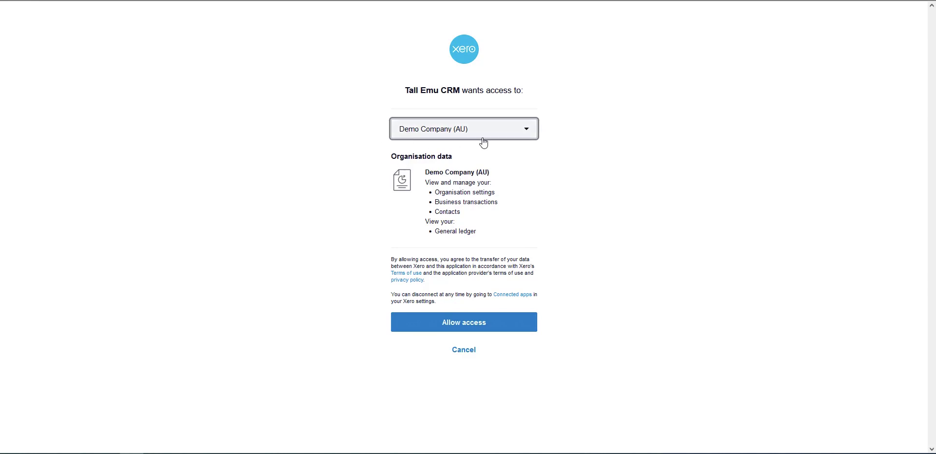
pyautogui.click(449, 325)
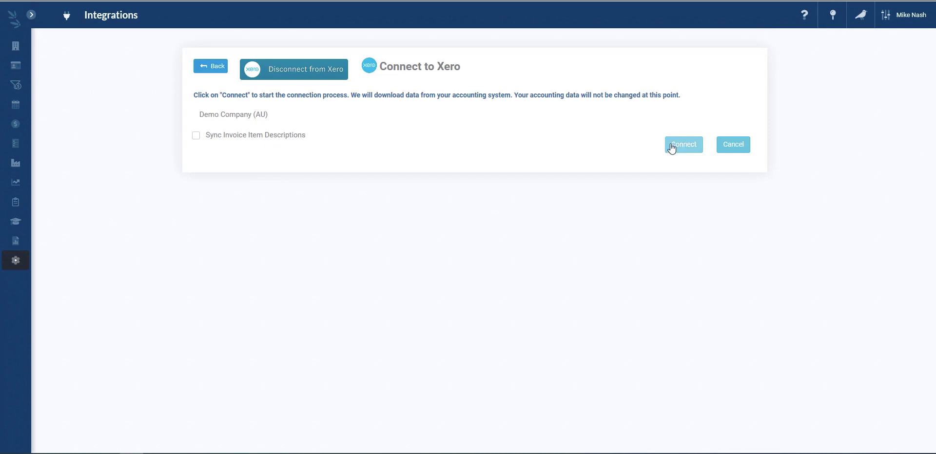
# Step: Connect to the Demo Company (AU) Xero organisation to start downloading its data
pyautogui.click(689, 154)
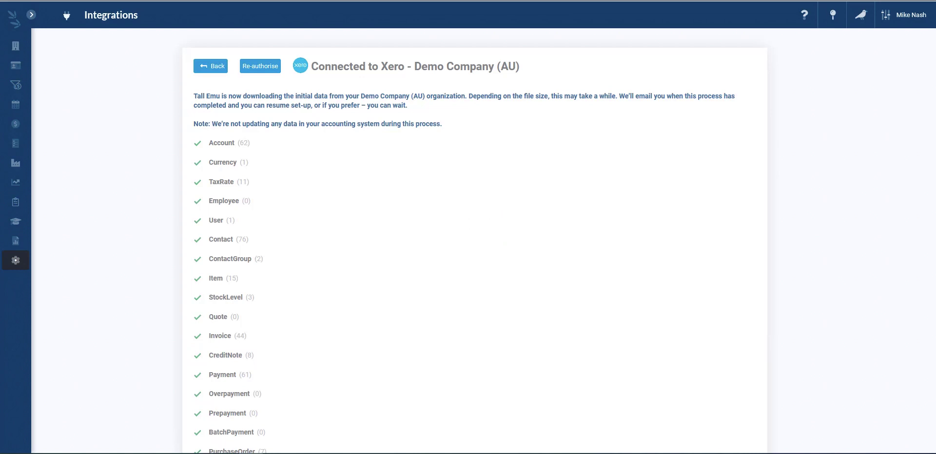
# Step: Wait for the initial Xero download to finish, scrolling to follow its progress
pyautogui.scroll(-2, 154, 191)
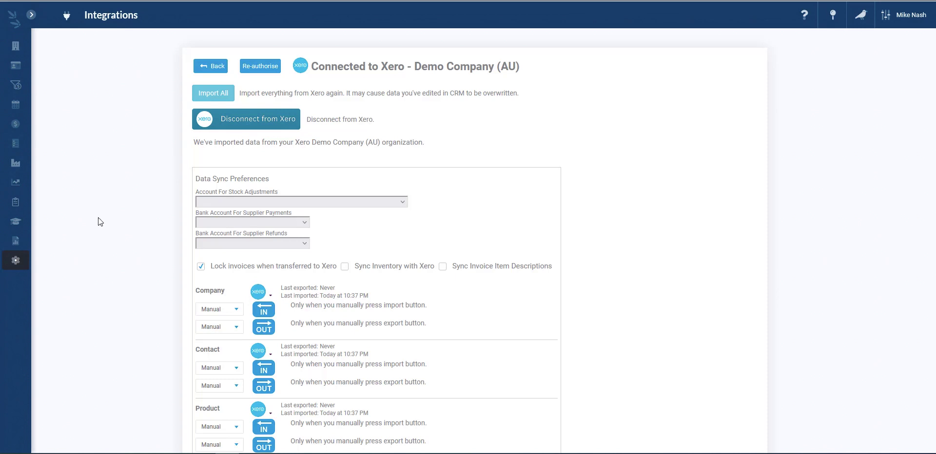
# Step: Scroll through the Xero Data Sync Preferences down to work orders and GL codes, then back up
pyautogui.scroll(-1, 95, 220)
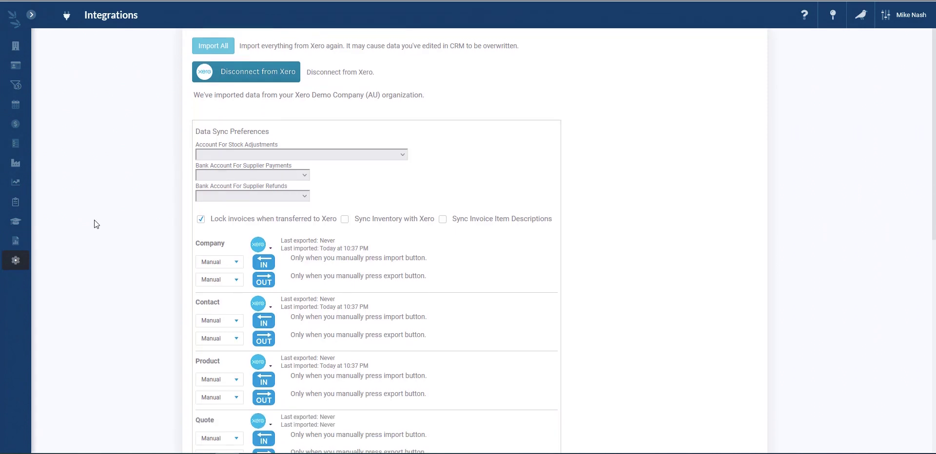
pyautogui.scroll(-2, 367, 319)
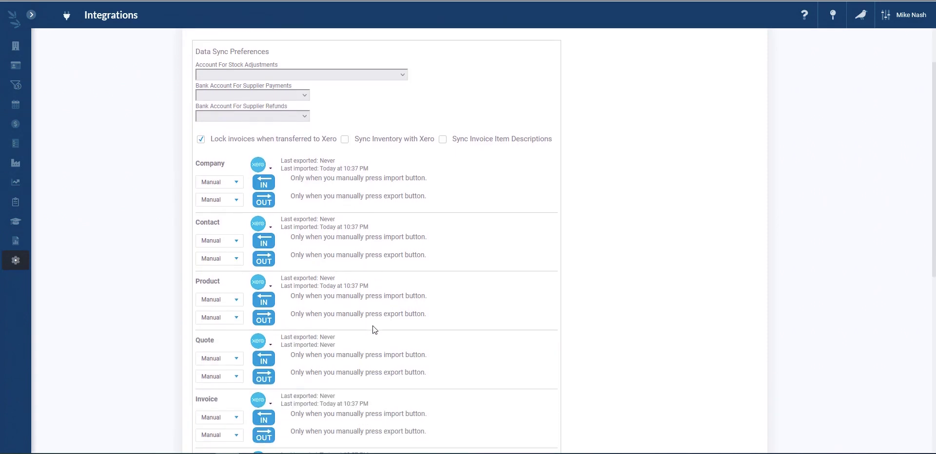
pyautogui.scroll(-2, 347, 271)
pyautogui.scroll(-3, 347, 271)
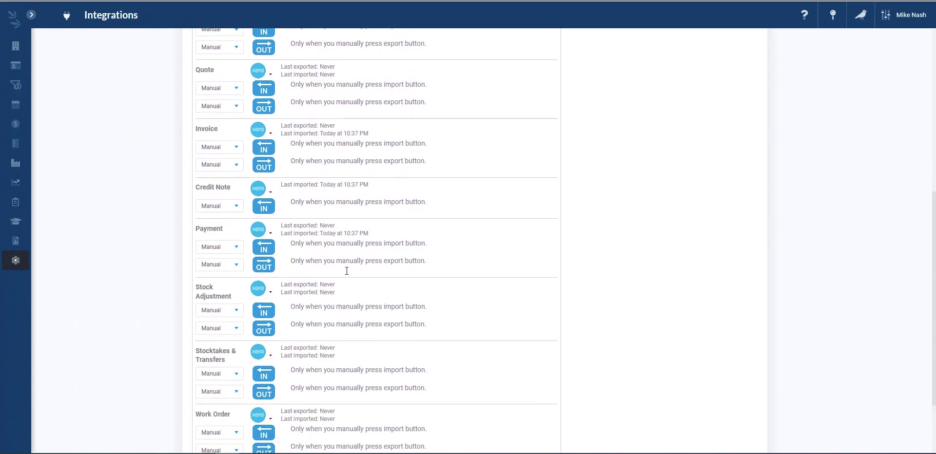
pyautogui.scroll(-2, 347, 271)
pyautogui.scroll(3, 347, 281)
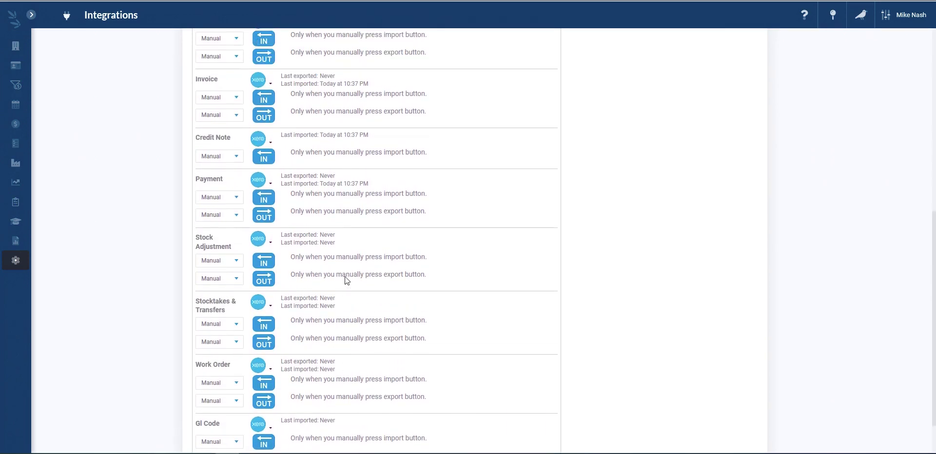
pyautogui.scroll(5, 346, 280)
pyautogui.scroll(3, 345, 276)
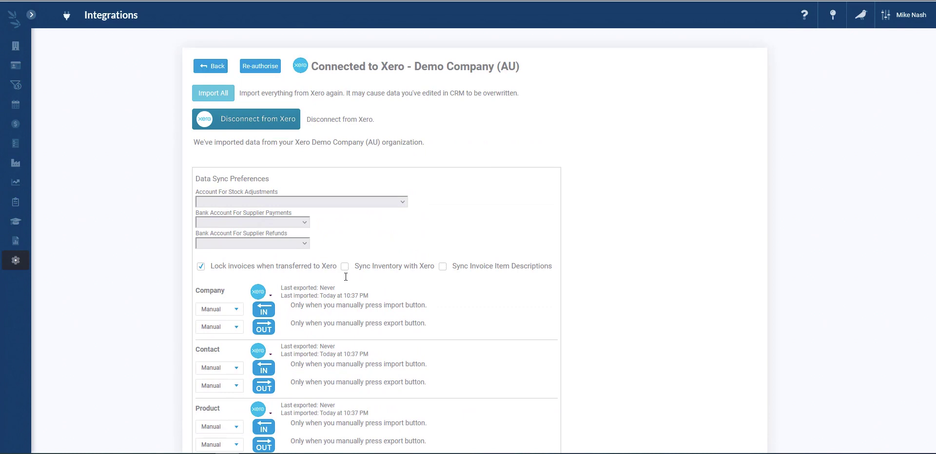
# Step: Review the 76 imported records in the Companies list, then go to Contacts
pyautogui.click(31, 15)
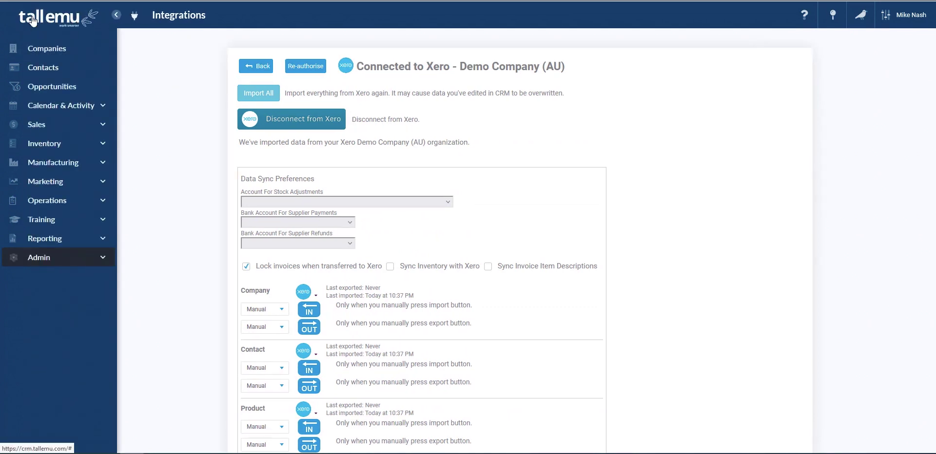
pyautogui.click(49, 47)
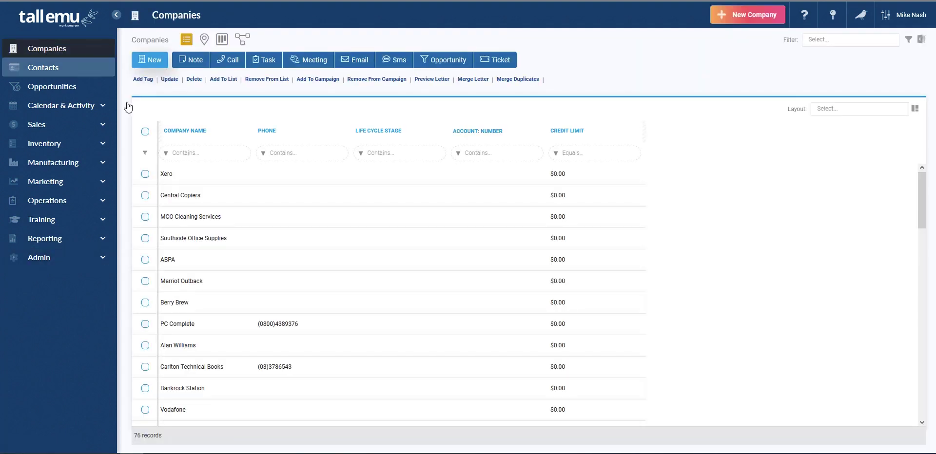
pyautogui.scroll(-1, 255, 216)
pyautogui.scroll(-2, 255, 215)
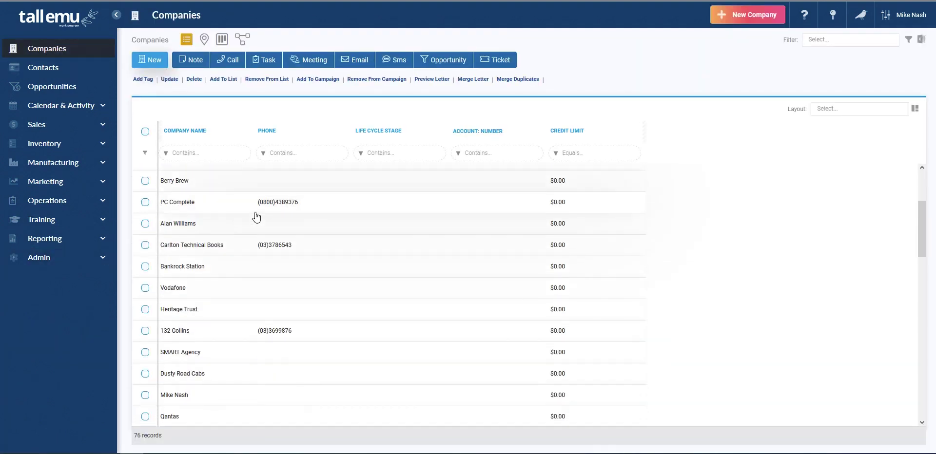
pyautogui.click(51, 70)
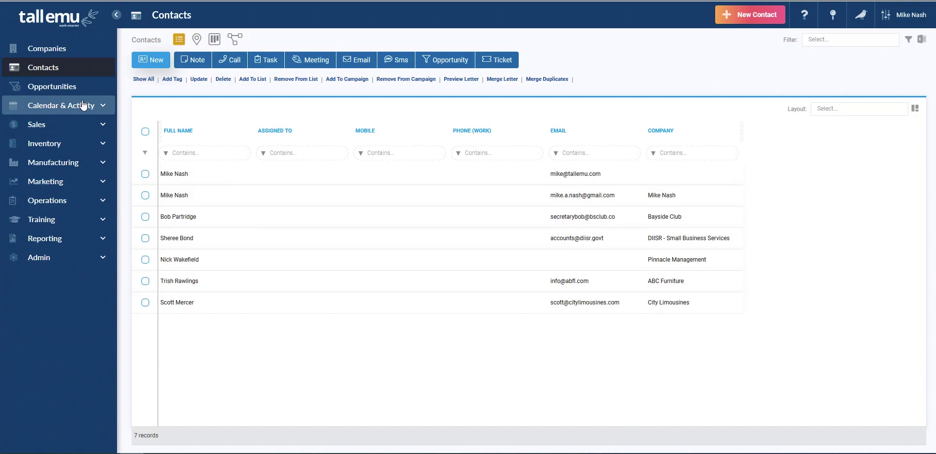
# Step: Expand Sales, view Quotes, then scroll through the imported Invoices list
pyautogui.click(72, 125)
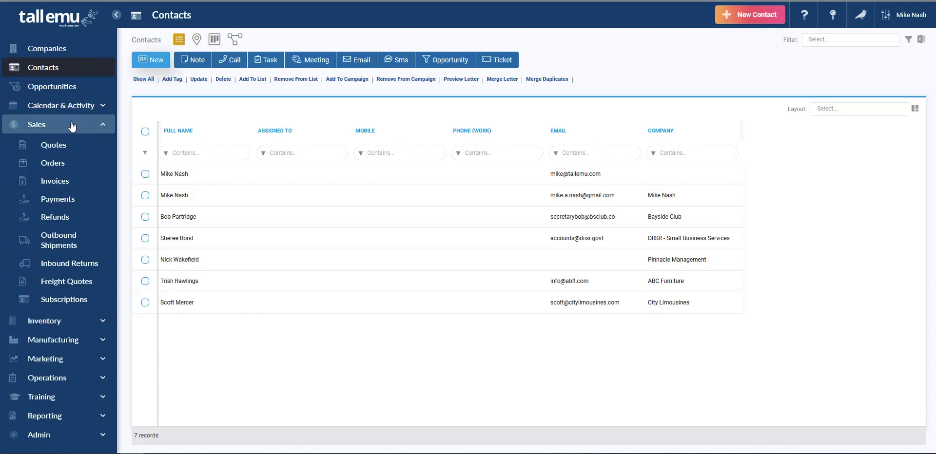
pyautogui.click(70, 145)
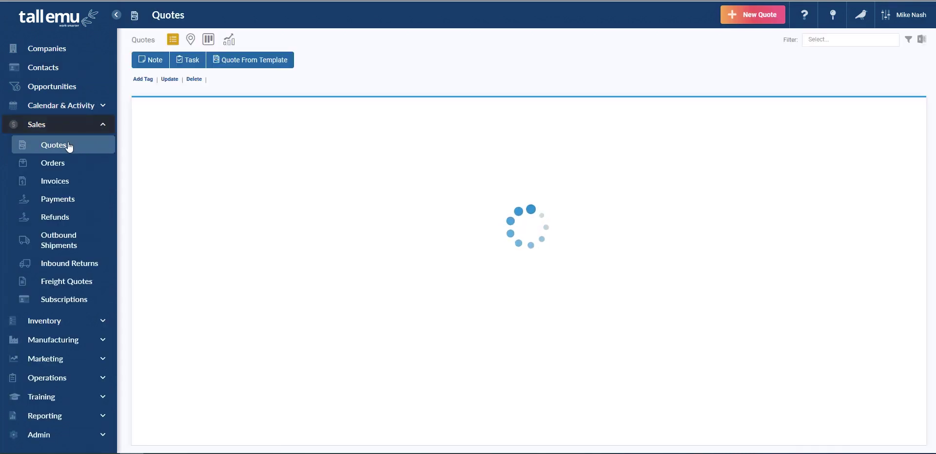
pyautogui.click(62, 181)
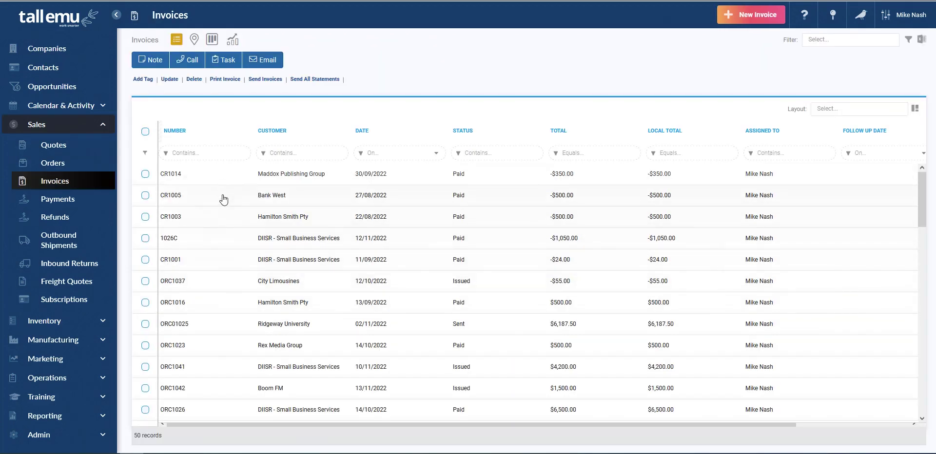
pyautogui.scroll(-1, 221, 243)
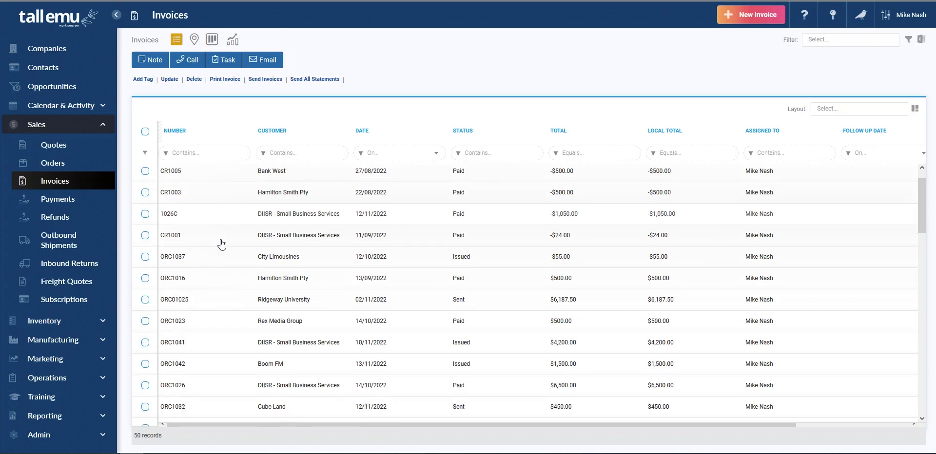
pyautogui.scroll(-3, 222, 244)
pyautogui.scroll(-2, 222, 244)
pyautogui.scroll(-3, 221, 244)
pyautogui.scroll(-3, 222, 243)
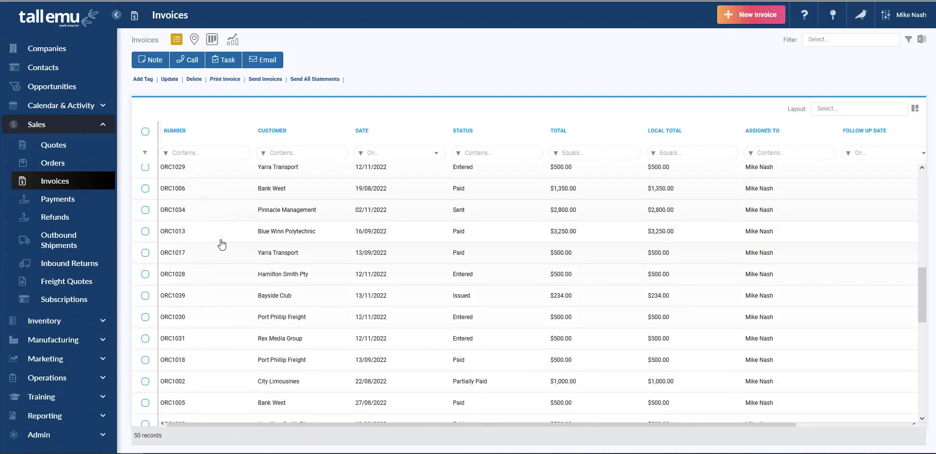
pyautogui.scroll(-4, 222, 243)
pyautogui.scroll(-4, 222, 244)
pyautogui.scroll(-3, 222, 244)
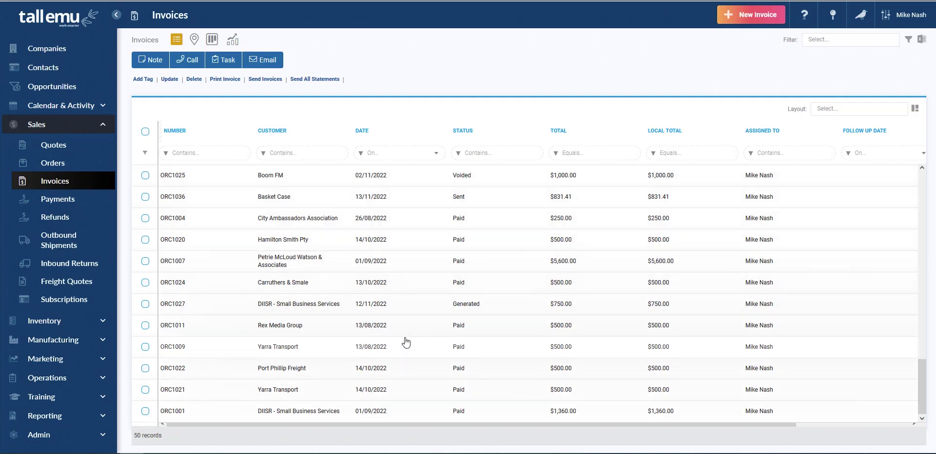
# Step: Inspect invoice ORC1024's details and return to the Invoices list
pyautogui.click(403, 289)
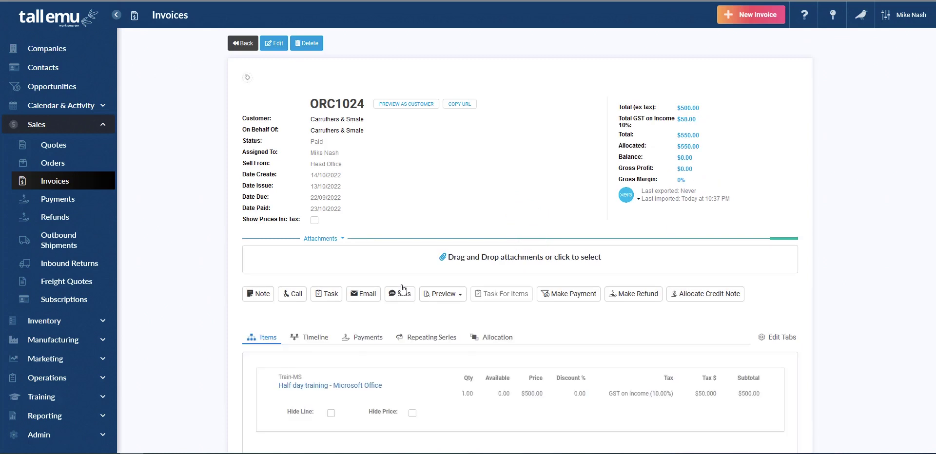
pyautogui.scroll(-2, 217, 204)
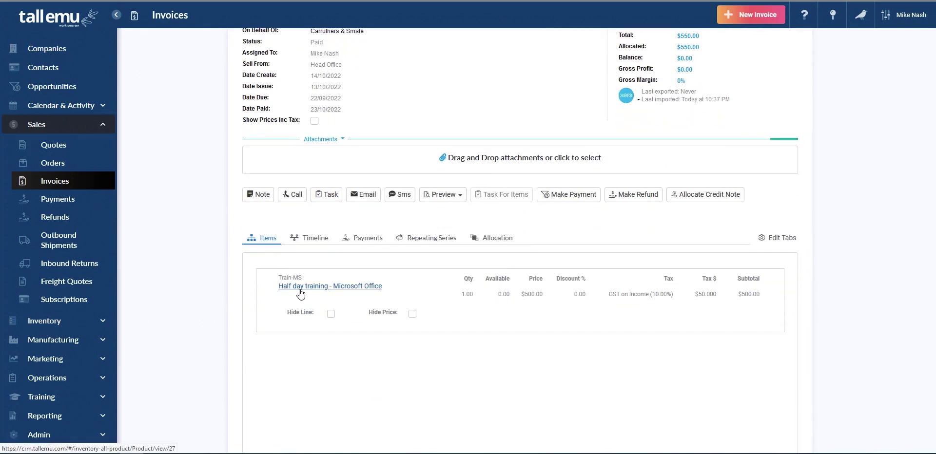
pyautogui.scroll(2, 300, 293)
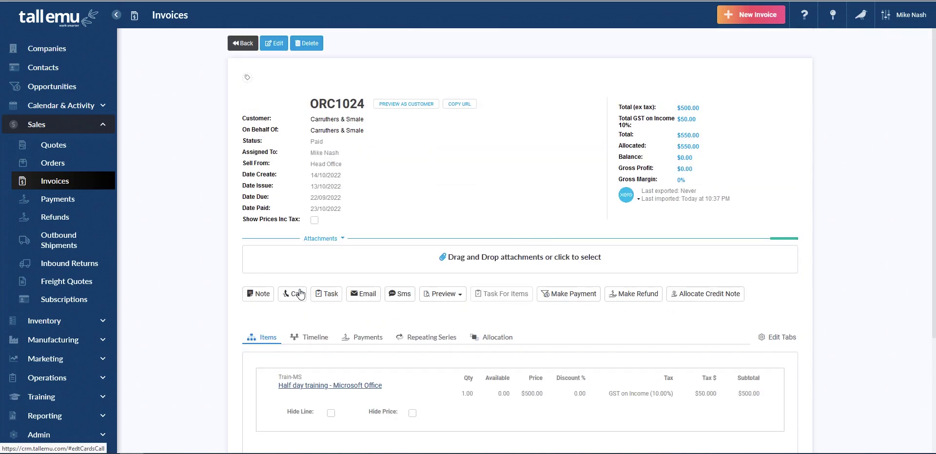
pyautogui.click(249, 48)
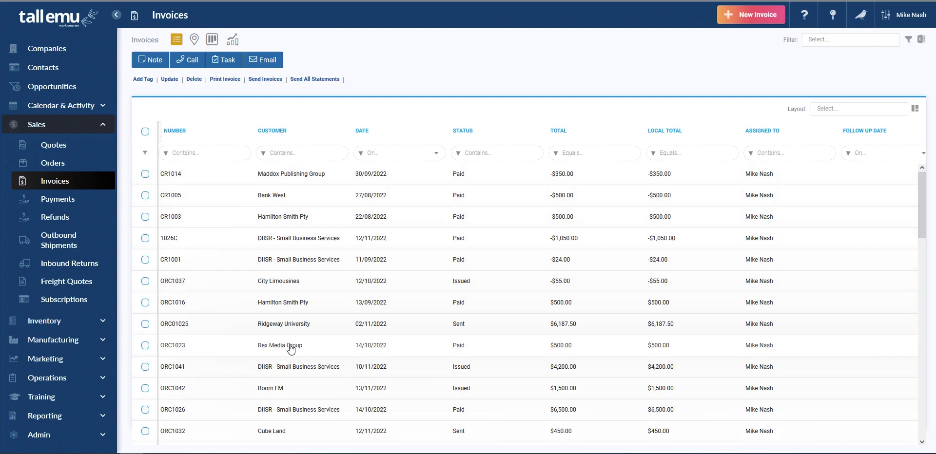
# Step: Review invoice ORC1003 down to its Items tab, then open the Payments list
pyautogui.scroll(-2, 291, 348)
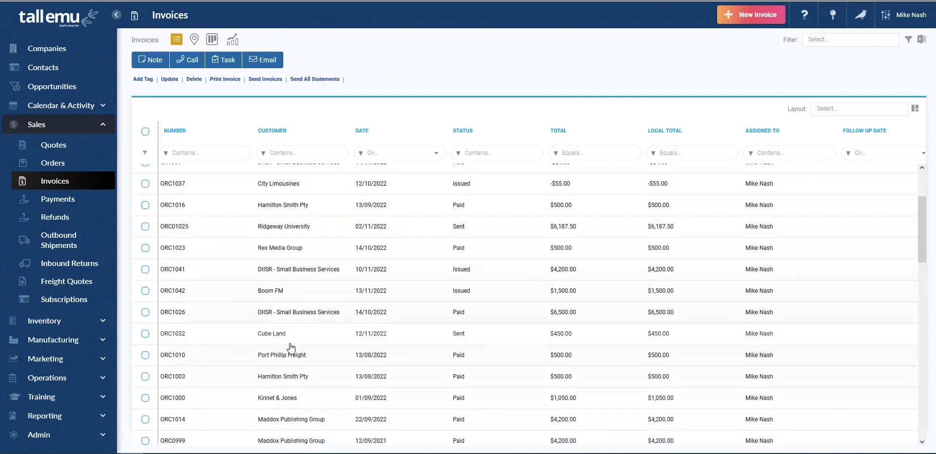
pyautogui.click(317, 384)
pyautogui.scroll(-1, 341, 365)
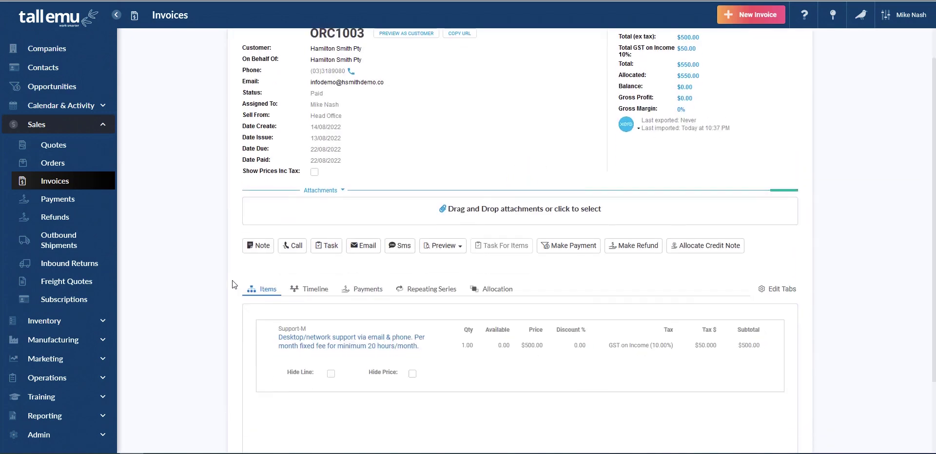
pyautogui.scroll(-2, 355, 350)
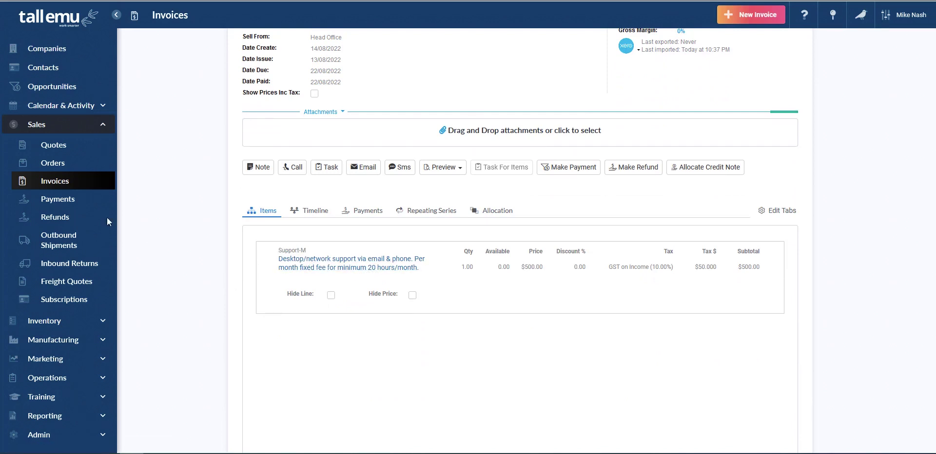
pyautogui.click(61, 201)
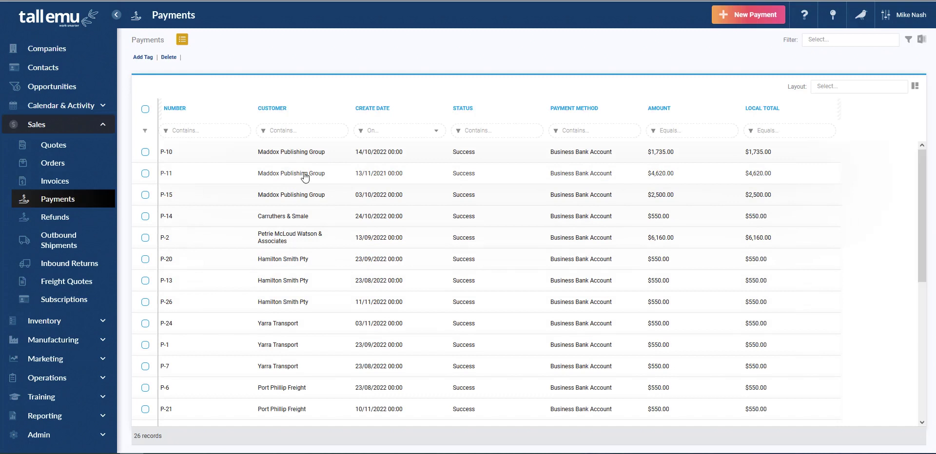
# Step: Inspect payment P-10 from Maddox Publishing Group and its Xero import/export status
pyautogui.click(280, 156)
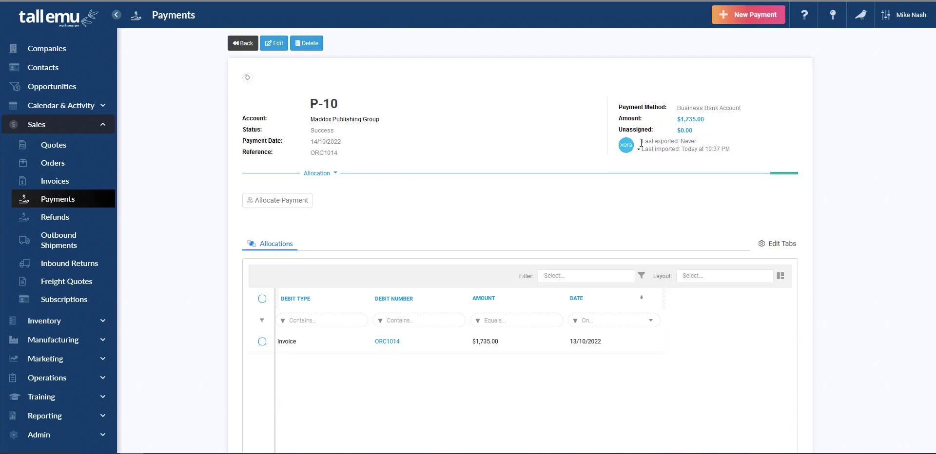
pyautogui.moveTo(640, 141)
pyautogui.mouseDown()
pyautogui.moveTo(704, 140)
pyautogui.moveTo(641, 149)
pyautogui.mouseUp()
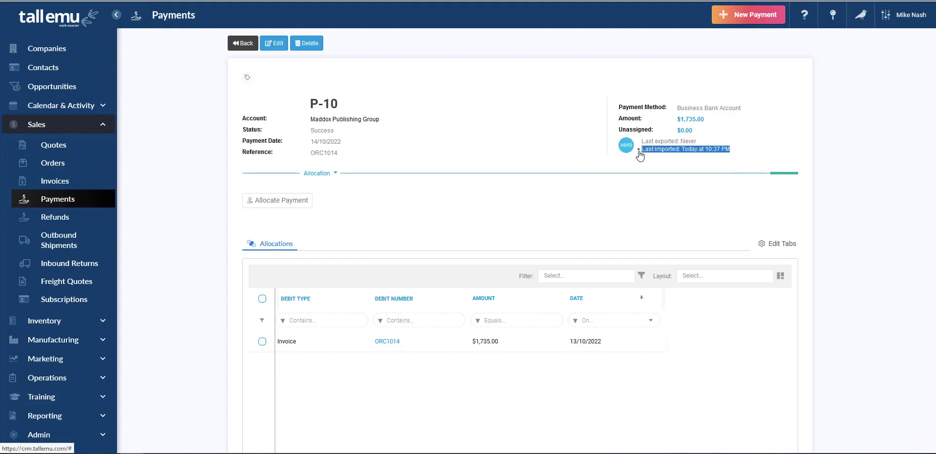
pyautogui.click(638, 149)
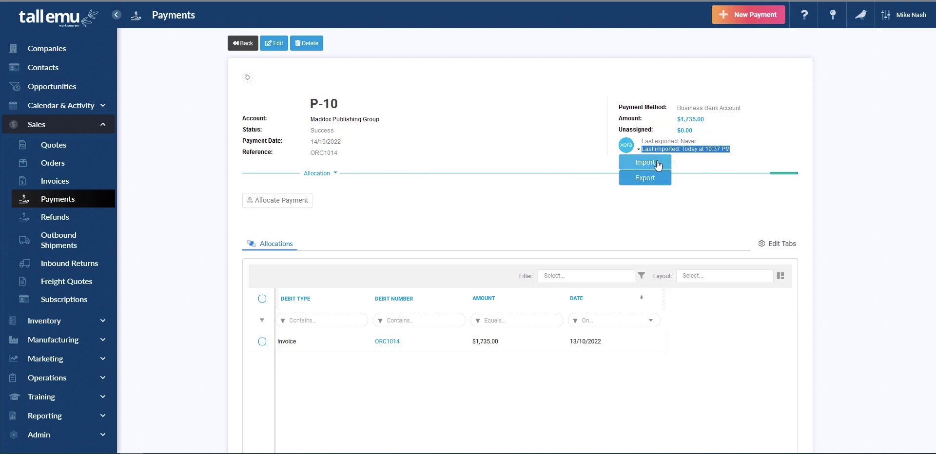
pyautogui.click(705, 162)
pyautogui.click(96, 126)
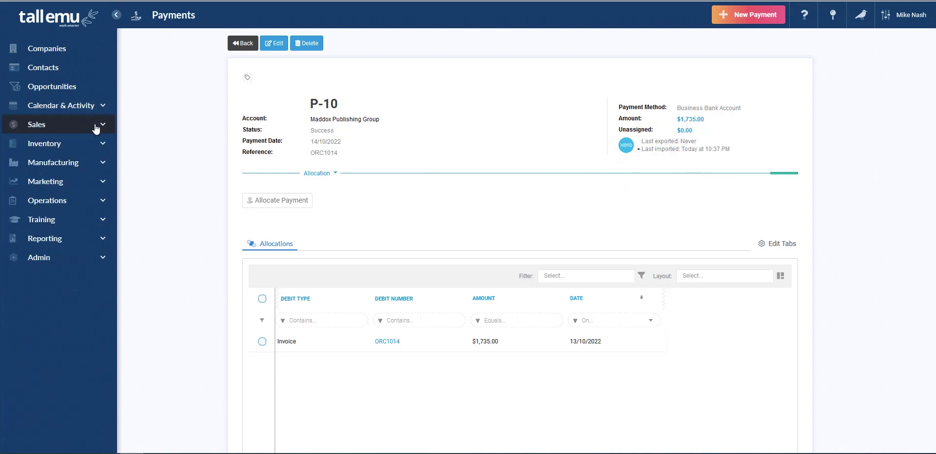
# Step: Open product Golf balls - white 3-pack from Inventory and check its GL codes and Xero import time
pyautogui.click(77, 145)
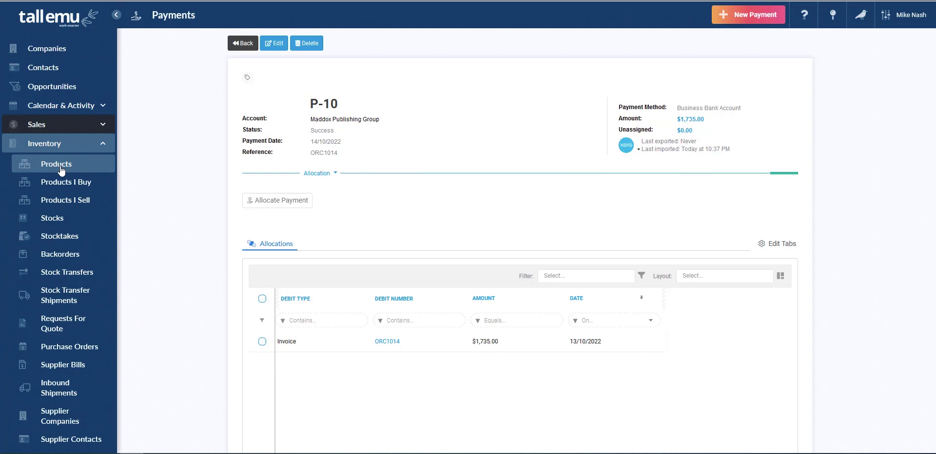
pyautogui.click(73, 166)
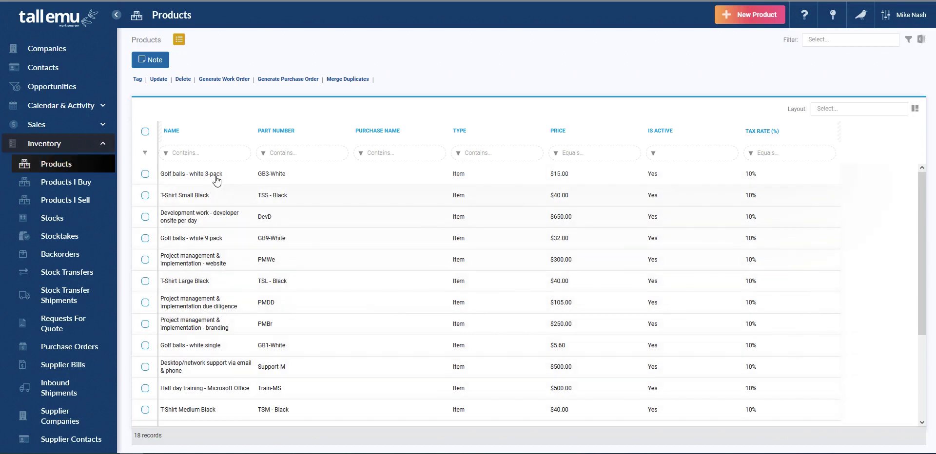
pyautogui.click(199, 177)
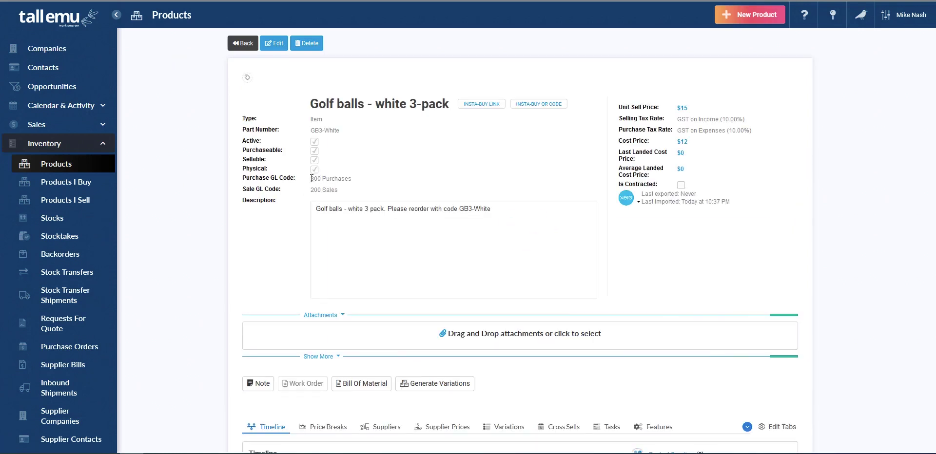
pyautogui.moveTo(311, 179)
pyautogui.mouseDown()
pyautogui.moveTo(356, 181)
pyautogui.moveTo(310, 190)
pyautogui.mouseUp()
pyautogui.moveTo(731, 205); pyautogui.dragTo(707, 204)
pyautogui.scroll(-1, 444, 141)
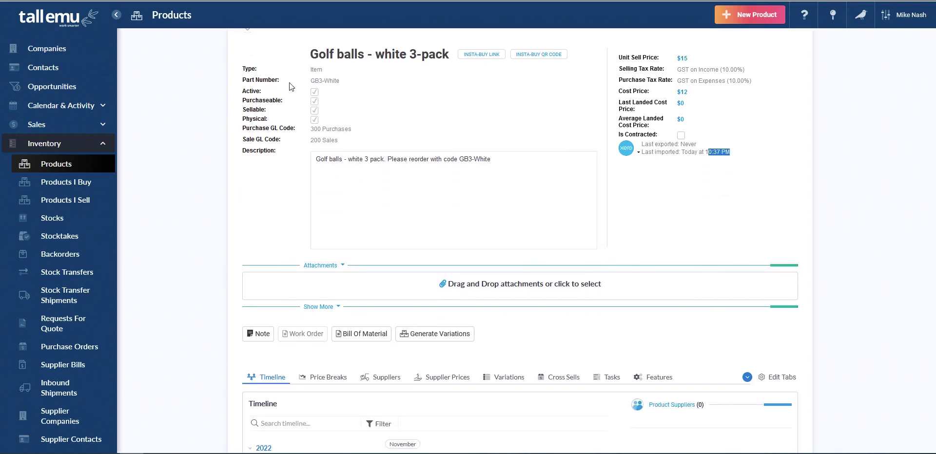
pyautogui.scroll(1, 289, 83)
pyautogui.click(277, 47)
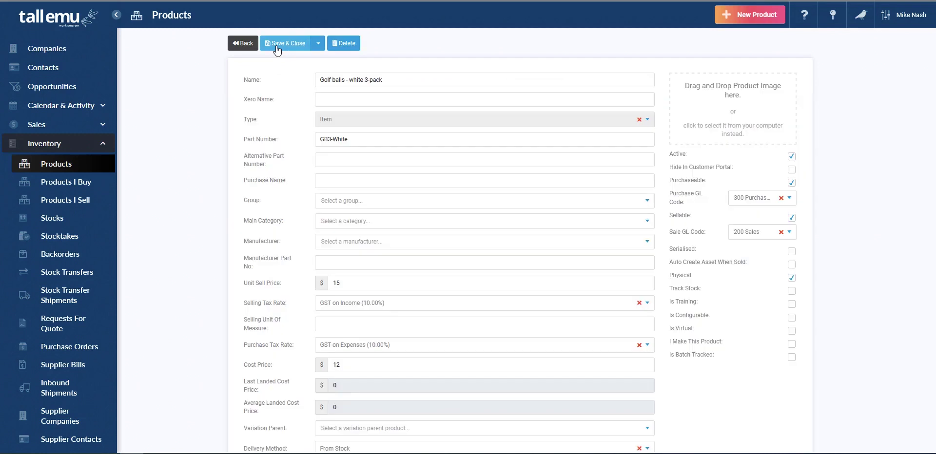
pyautogui.scroll(-2, 209, 109)
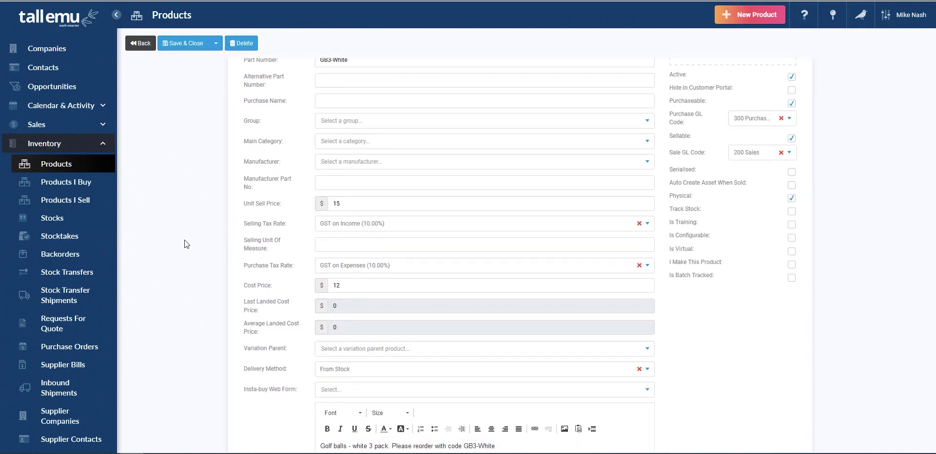
pyautogui.scroll(-3, 184, 240)
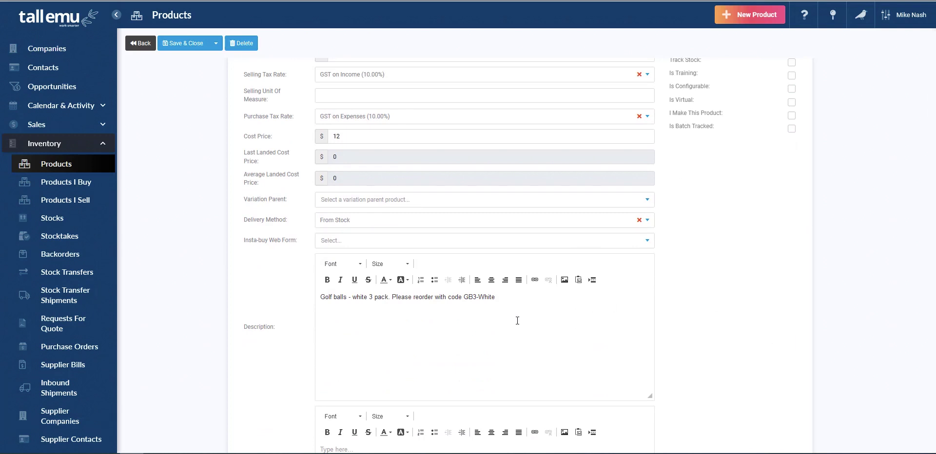
pyautogui.scroll(5, 758, 352)
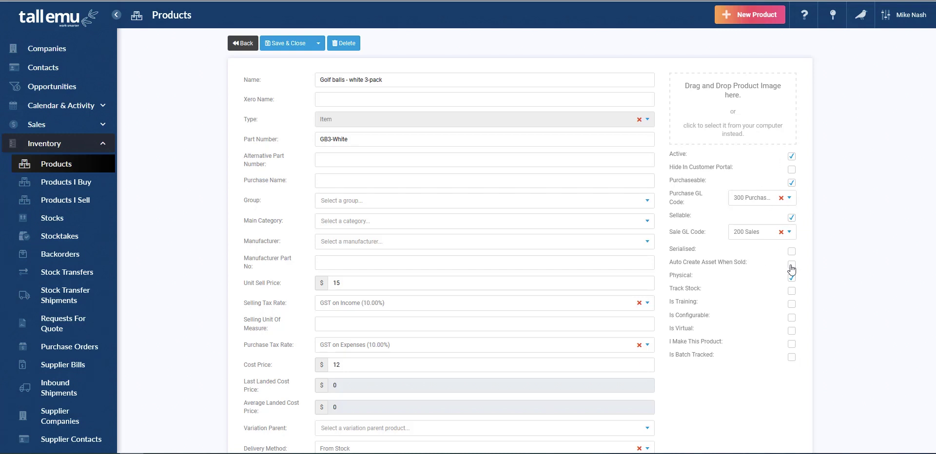
pyautogui.click(243, 44)
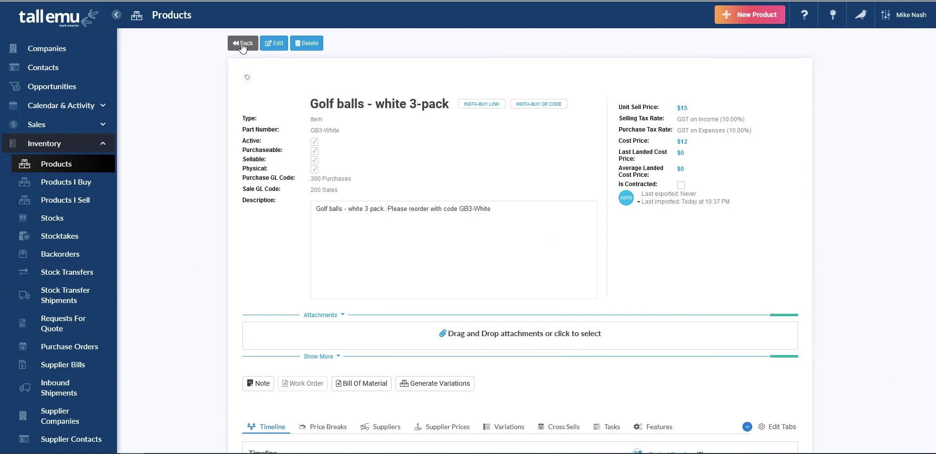
# Step: Open the empty Stocks list under Inventory, then collapse the Inventory section
pyautogui.click(59, 220)
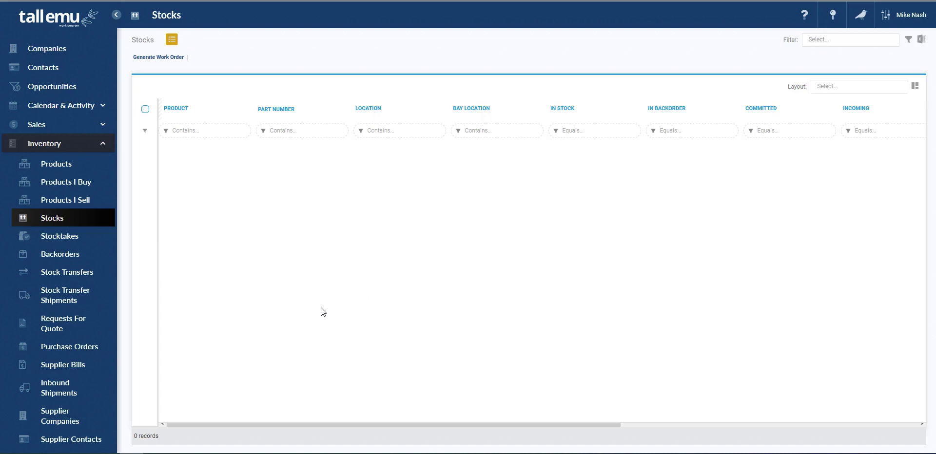
pyautogui.click(103, 145)
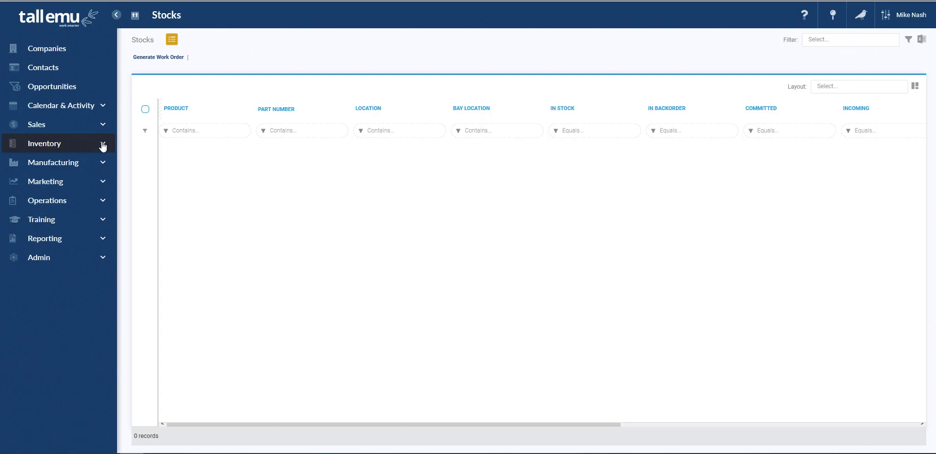
# Step: Open the 76-company list and browse its Column Chooser, leaving the columns unchanged
pyautogui.click(52, 47)
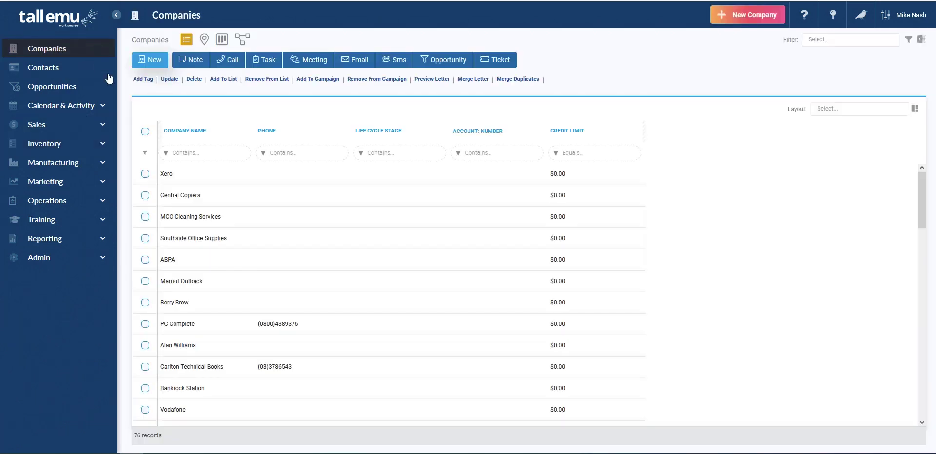
pyautogui.click(441, 133)
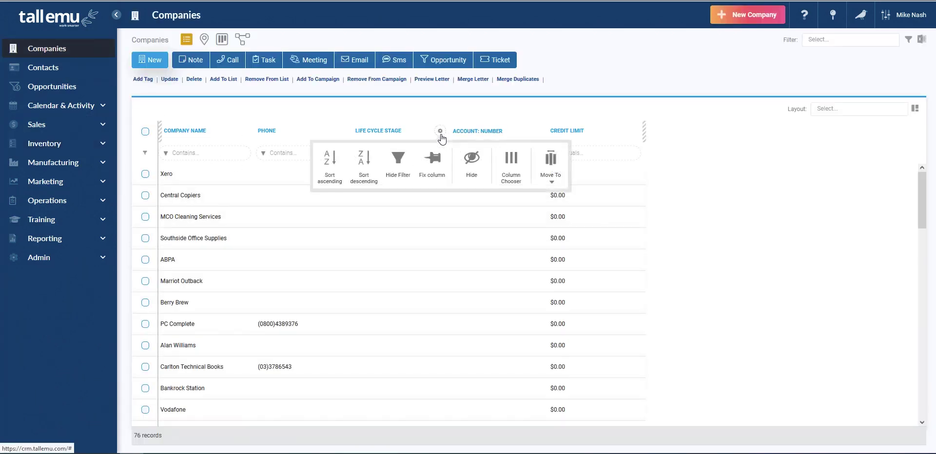
pyautogui.click(505, 173)
pyautogui.scroll(-5, 434, 259)
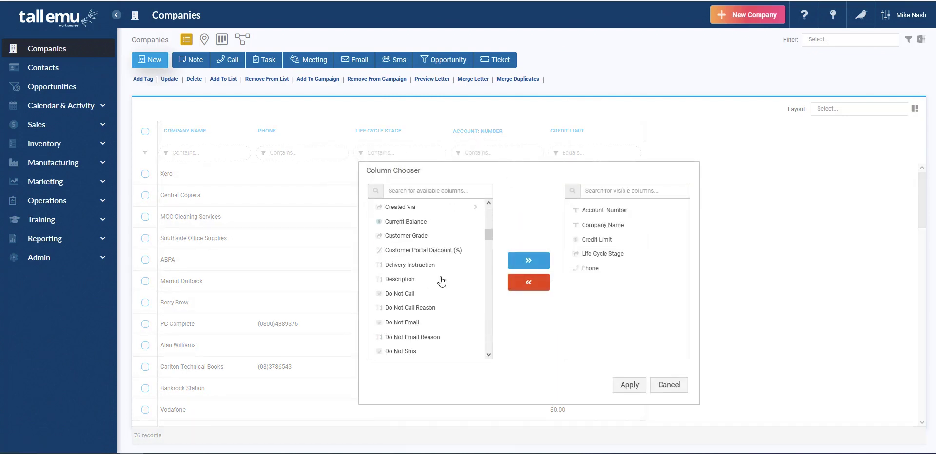
pyautogui.scroll(-3, 441, 292)
pyautogui.scroll(-1, 444, 341)
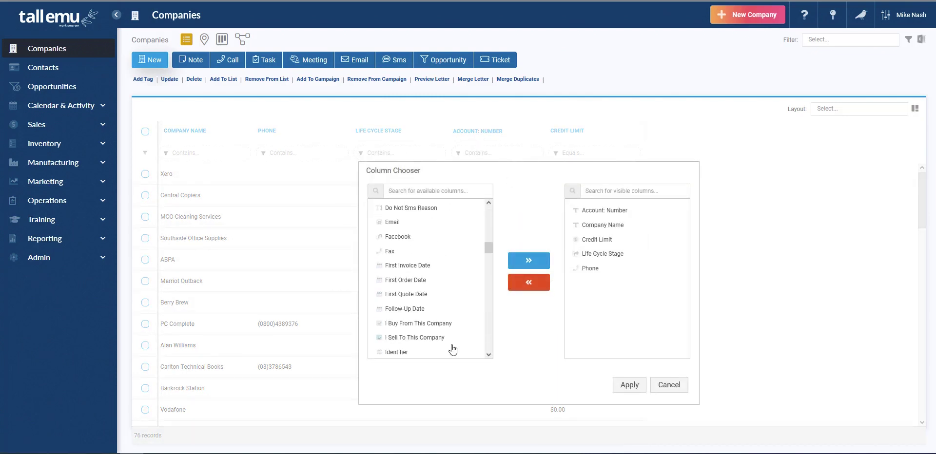
pyautogui.click(671, 389)
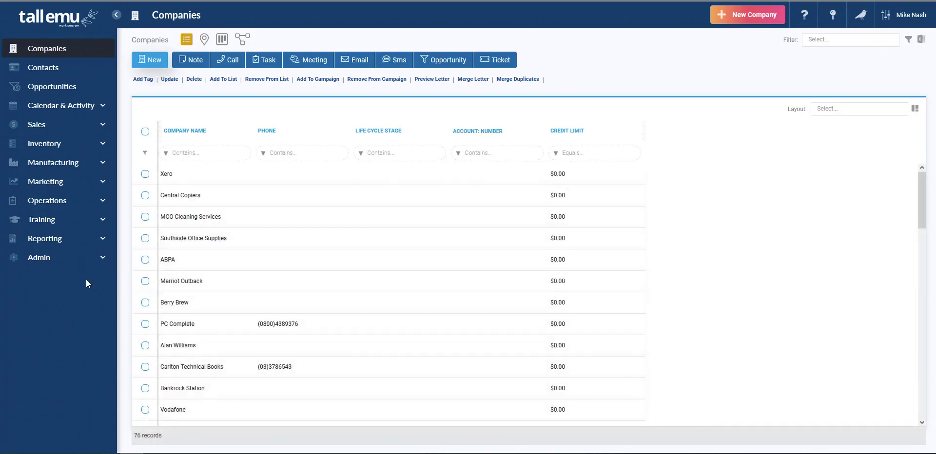
pyautogui.click(67, 261)
# Step: Open the Xero integration's Settings and review the per-record IN/OUT Data Sync Preferences
pyautogui.click(70, 298)
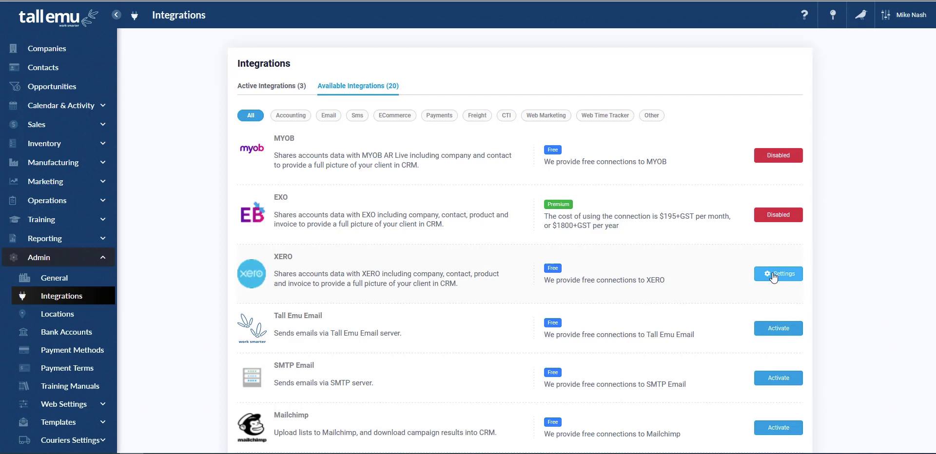
pyautogui.click(773, 276)
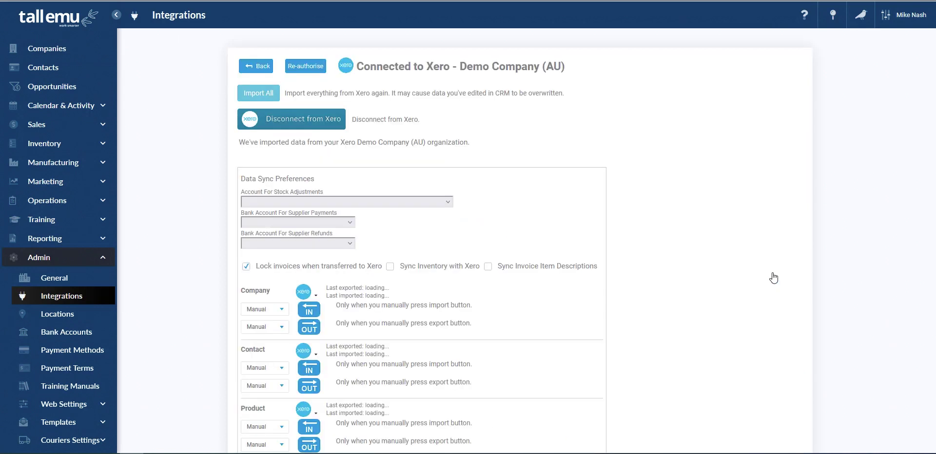
pyautogui.scroll(-3, 685, 263)
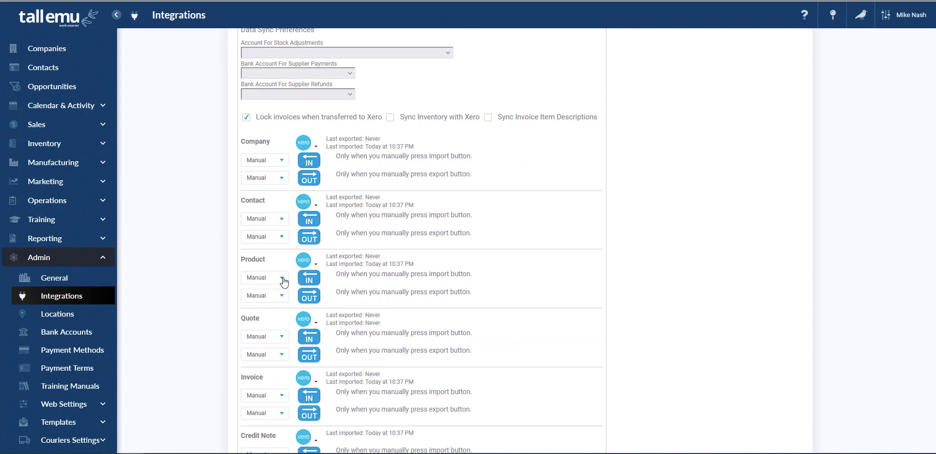
pyautogui.scroll(1, 283, 278)
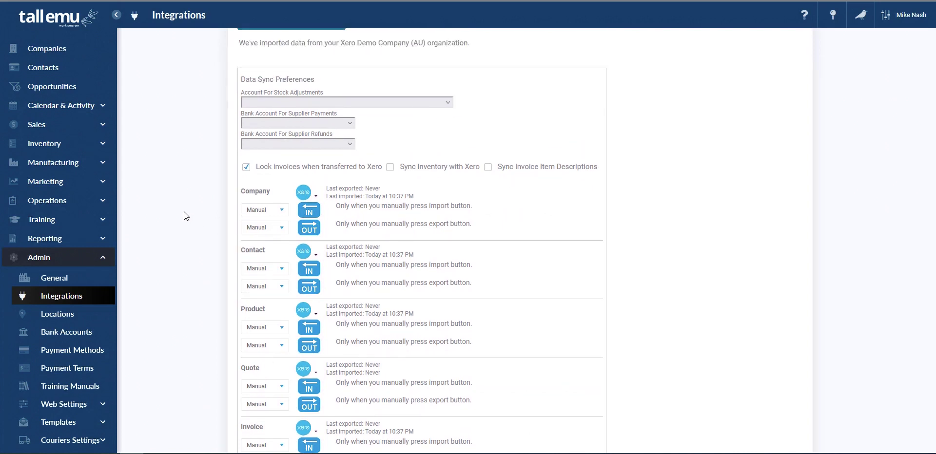
pyautogui.scroll(-2, 184, 199)
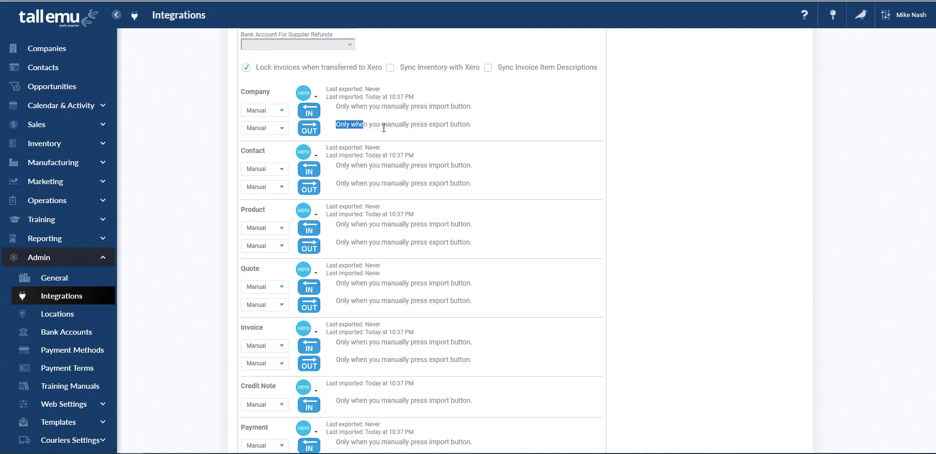
pyautogui.moveTo(336, 125); pyautogui.dragTo(471, 128)
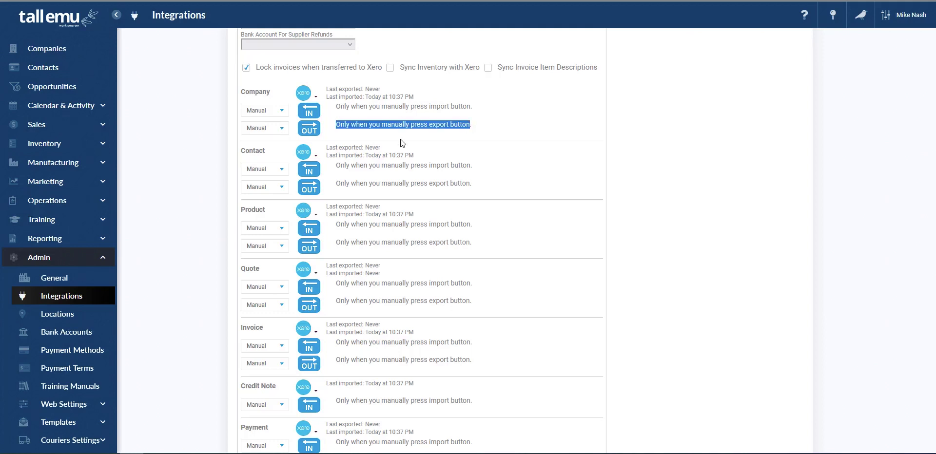
# Step: Switch the Company and Product OUT dropdowns from Manual to Automatic
pyautogui.click(285, 133)
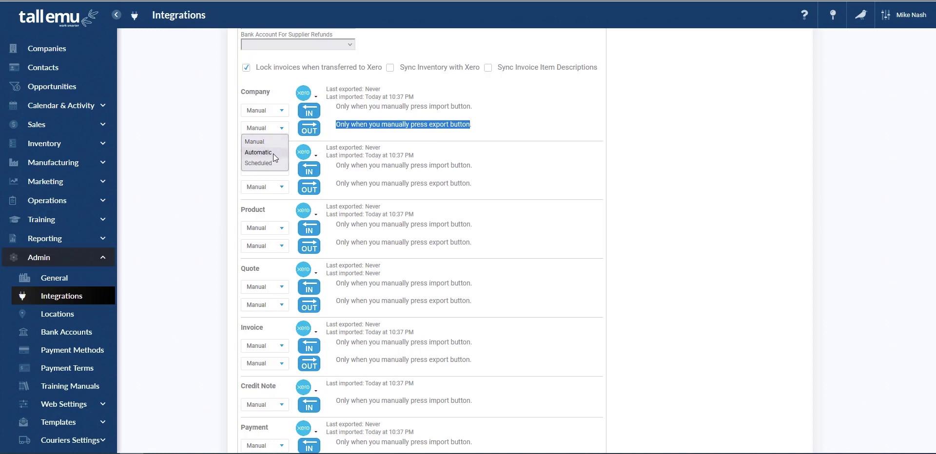
pyautogui.click(273, 153)
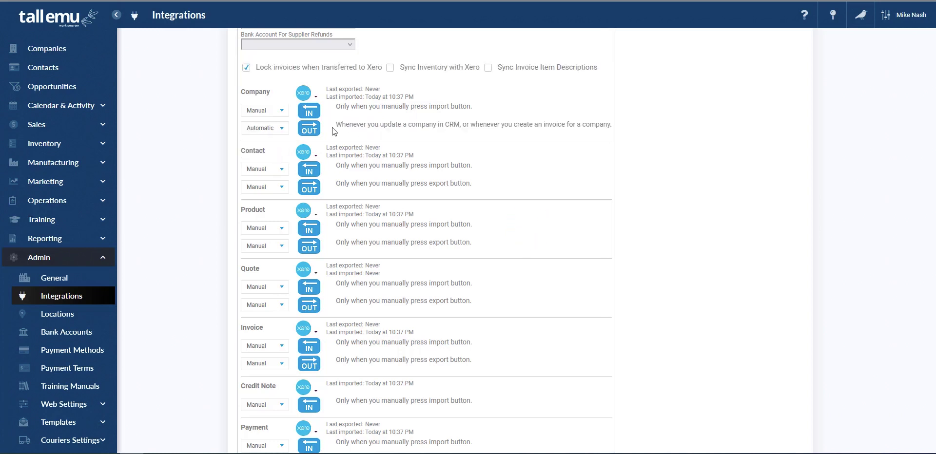
pyautogui.moveTo(339, 125); pyautogui.dragTo(611, 127)
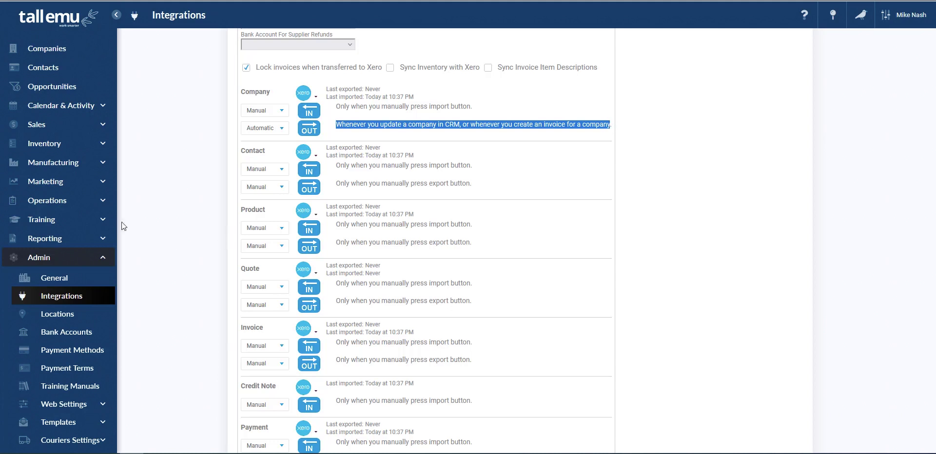
pyautogui.scroll(-1, 180, 209)
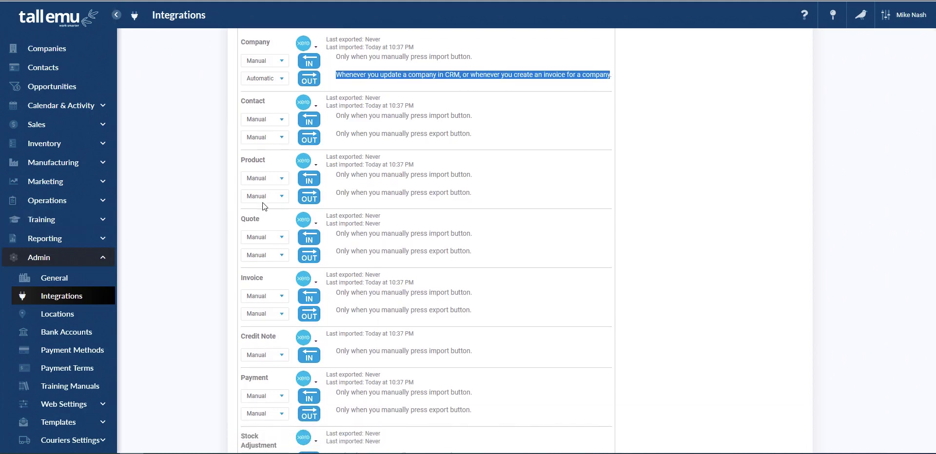
pyautogui.click(281, 197)
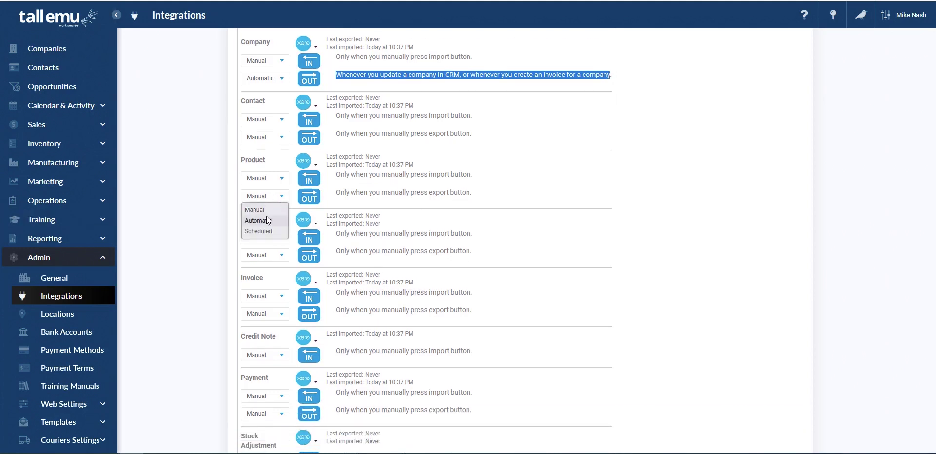
pyautogui.click(266, 217)
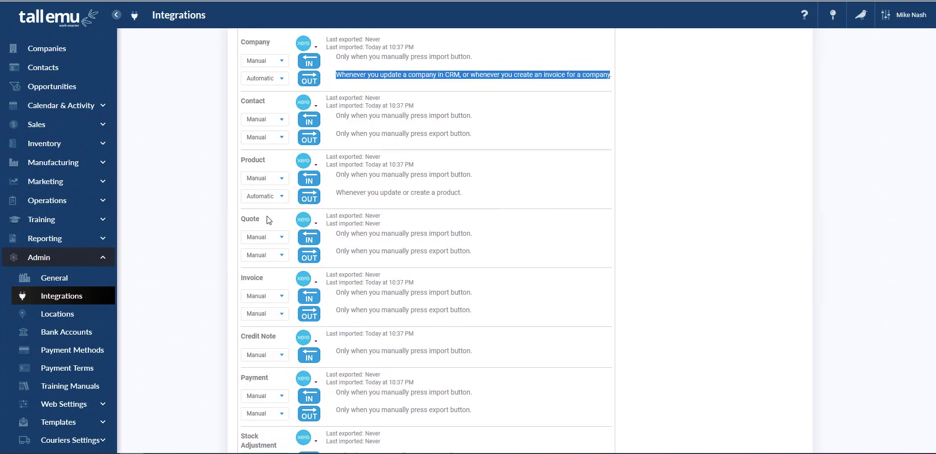
# Step: Set the Invoice OUT dropdown to Scheduled and open its schedule details
pyautogui.scroll(-1, 180, 253)
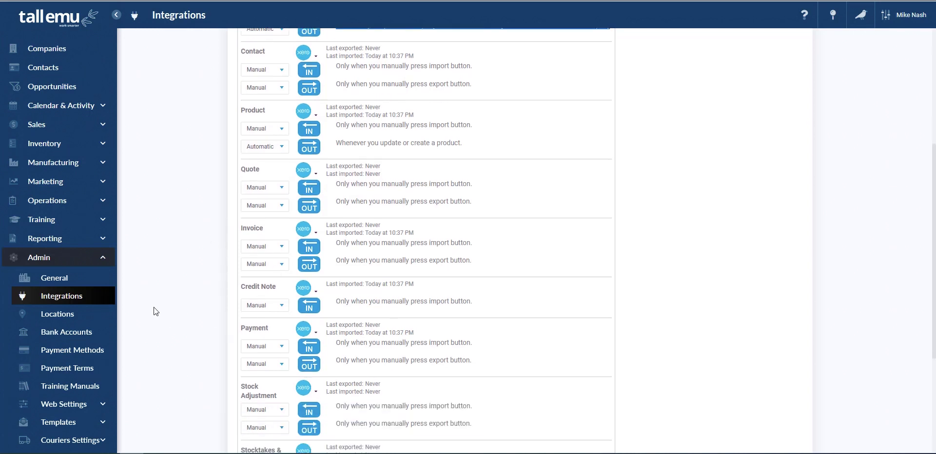
pyautogui.click(275, 265)
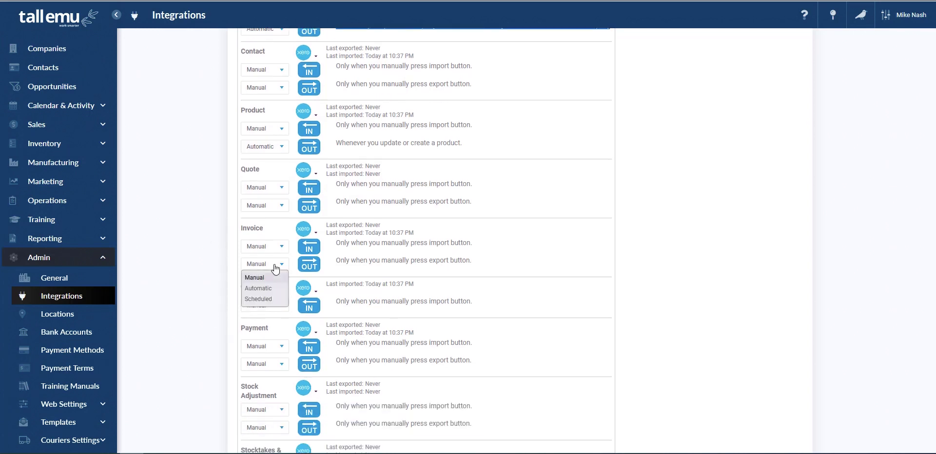
pyautogui.click(267, 299)
pyautogui.click(487, 263)
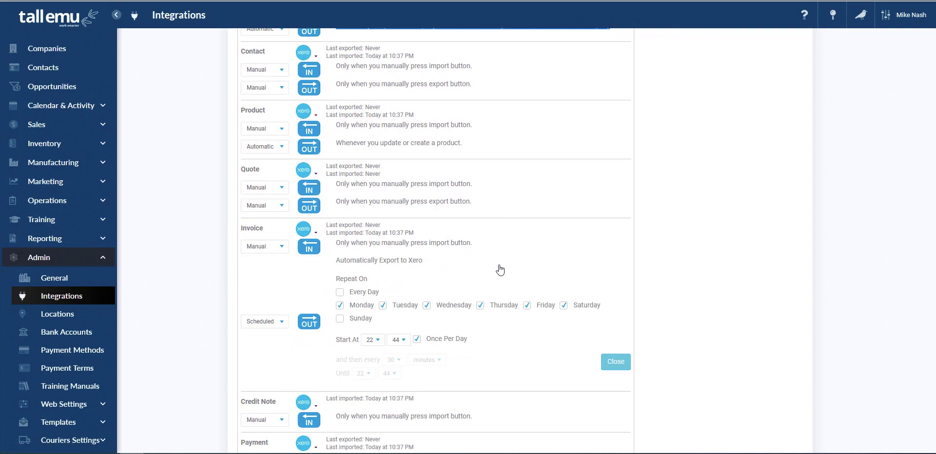
# Step: Schedule invoice exports Monday to Friday from 09:00, every 01 hours until 17:00
pyautogui.click(369, 342)
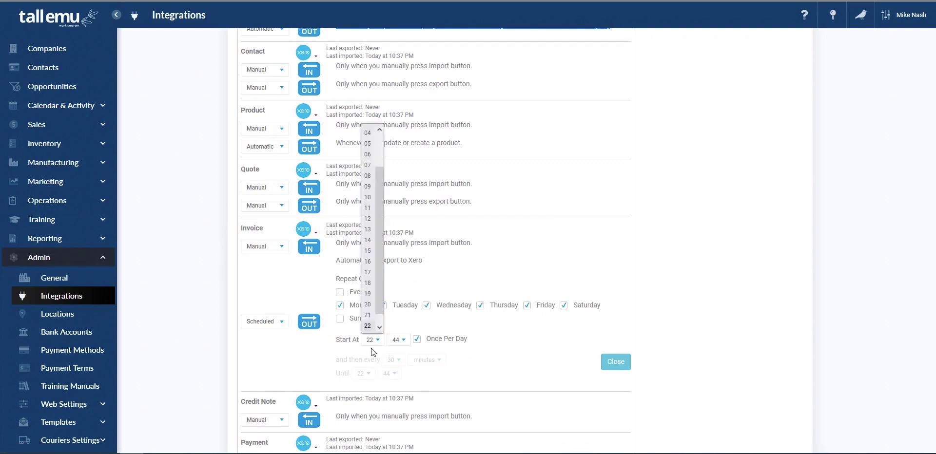
pyautogui.click(368, 272)
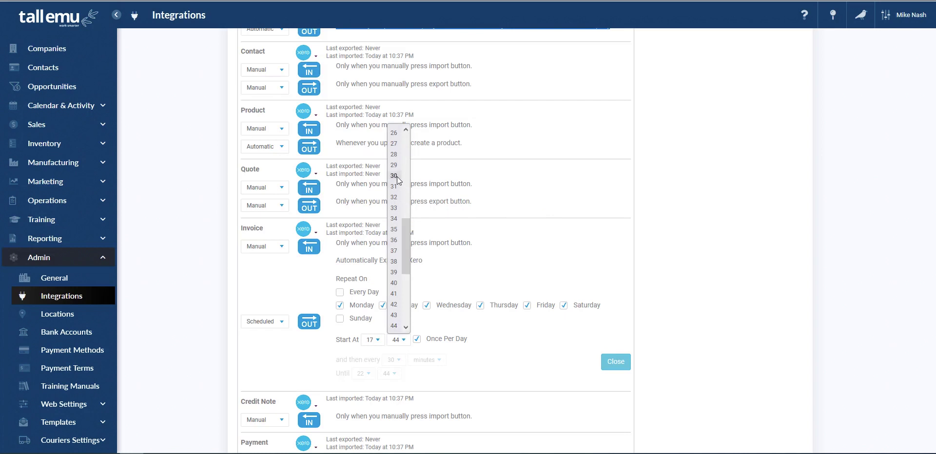
pyautogui.click(397, 176)
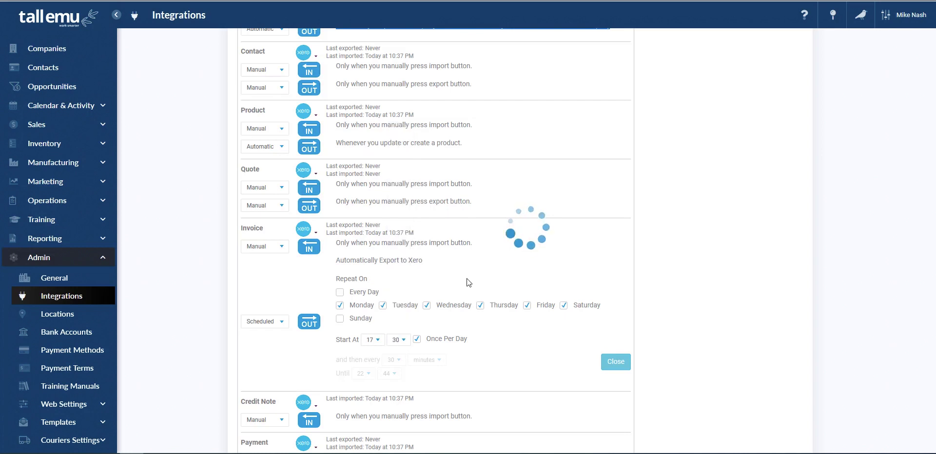
pyautogui.click(563, 306)
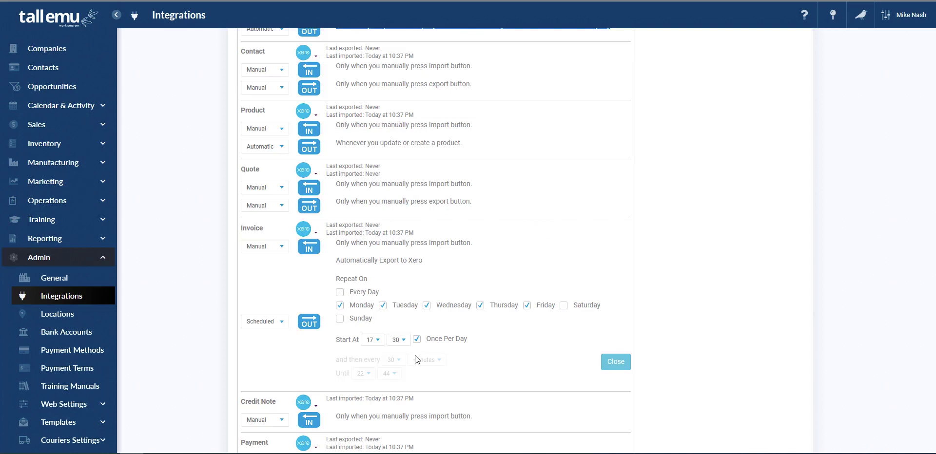
pyautogui.click(440, 342)
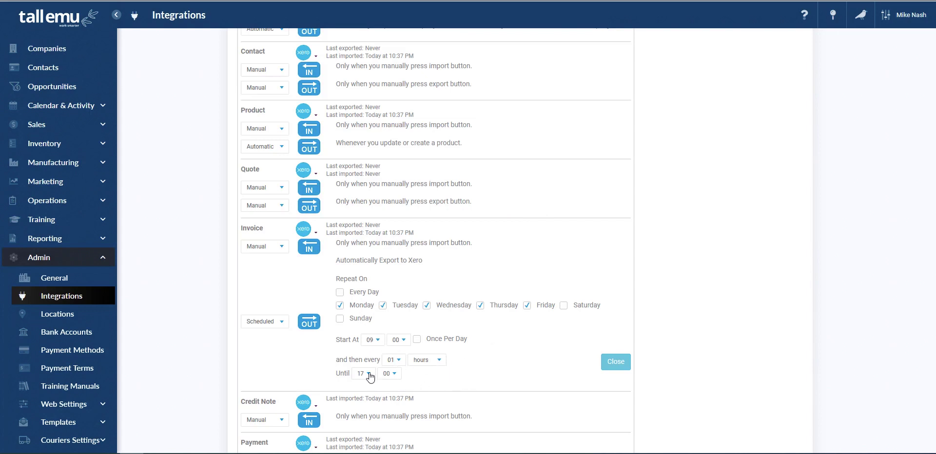
pyautogui.click(622, 366)
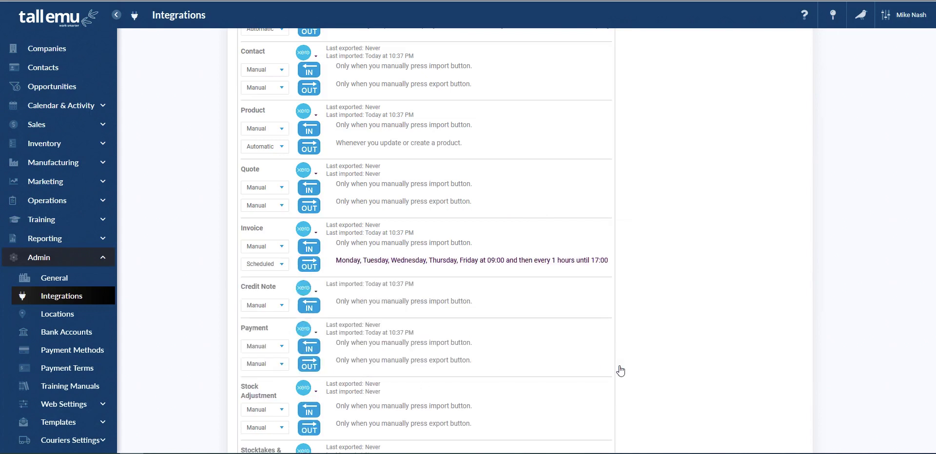
# Step: Reopen the invoice schedule to review it, then close it again
pyautogui.click(529, 261)
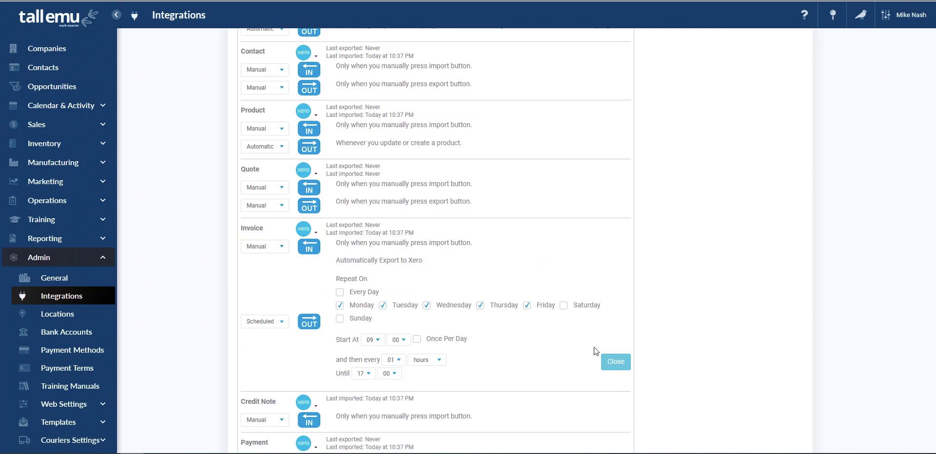
pyautogui.click(615, 362)
pyautogui.click(265, 263)
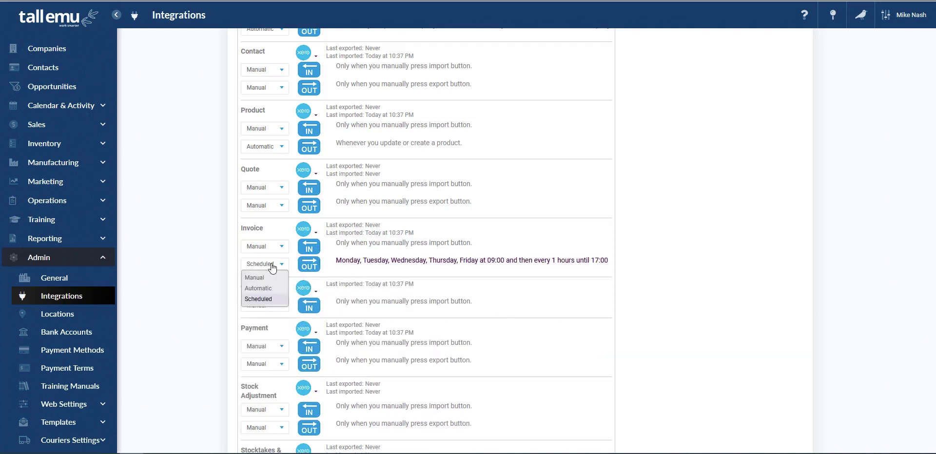
# Step: Revert Invoice OUT to Manual, collapse Admin, and go to the Companies list
pyautogui.click(266, 277)
pyautogui.scroll(-3, 227, 285)
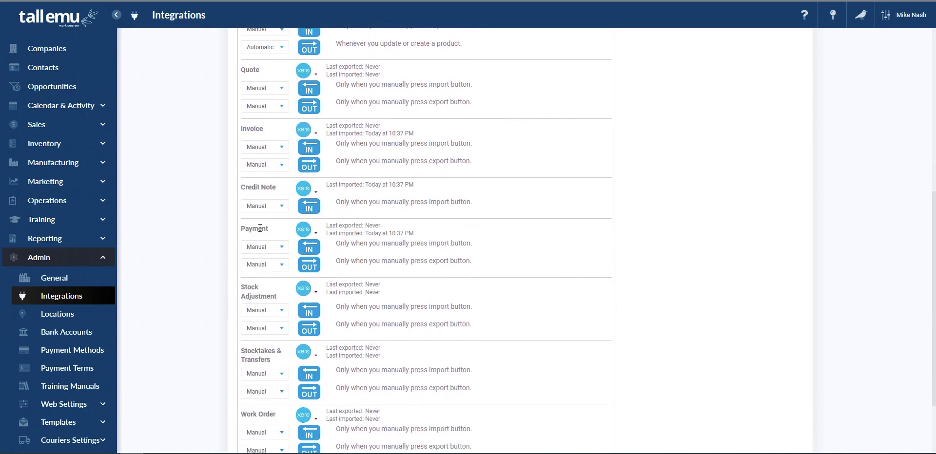
pyautogui.scroll(-2, 312, 239)
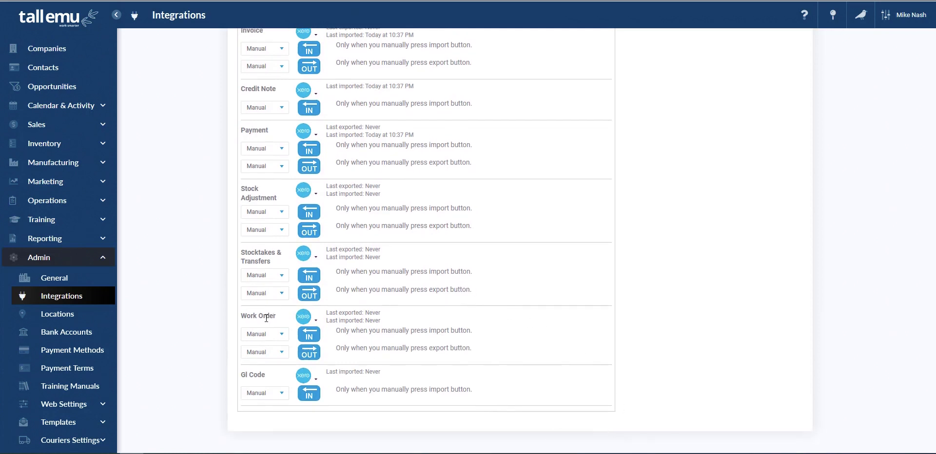
pyautogui.scroll(3, 263, 317)
pyautogui.scroll(5, 263, 318)
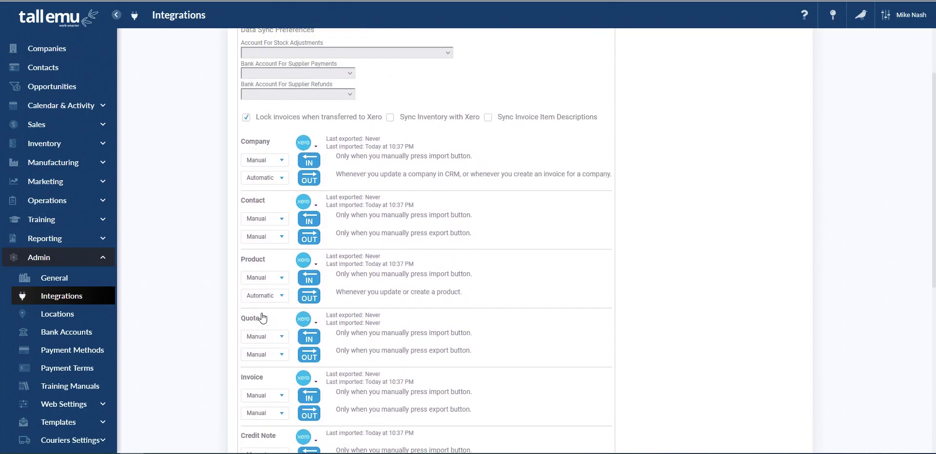
pyautogui.scroll(1, 262, 316)
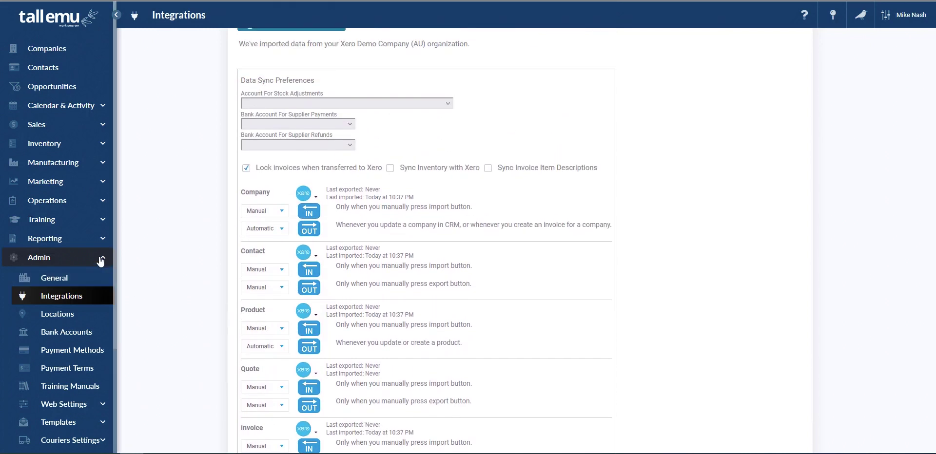
pyautogui.click(59, 258)
pyautogui.click(53, 48)
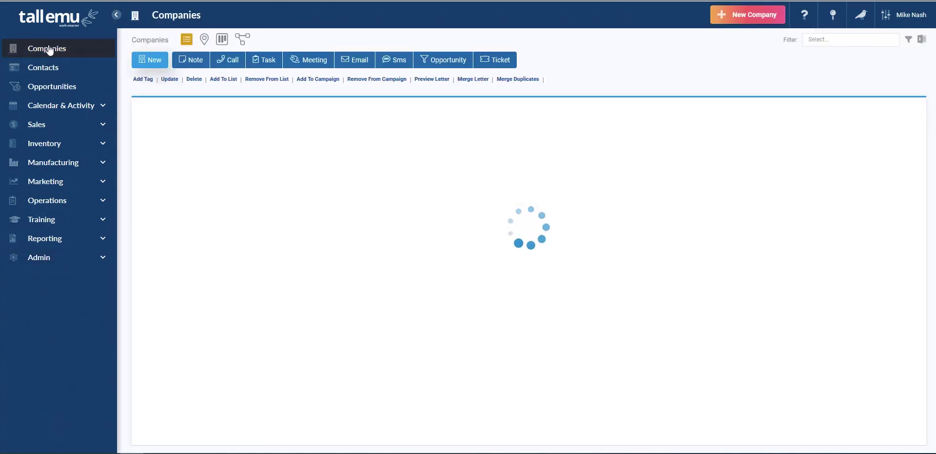